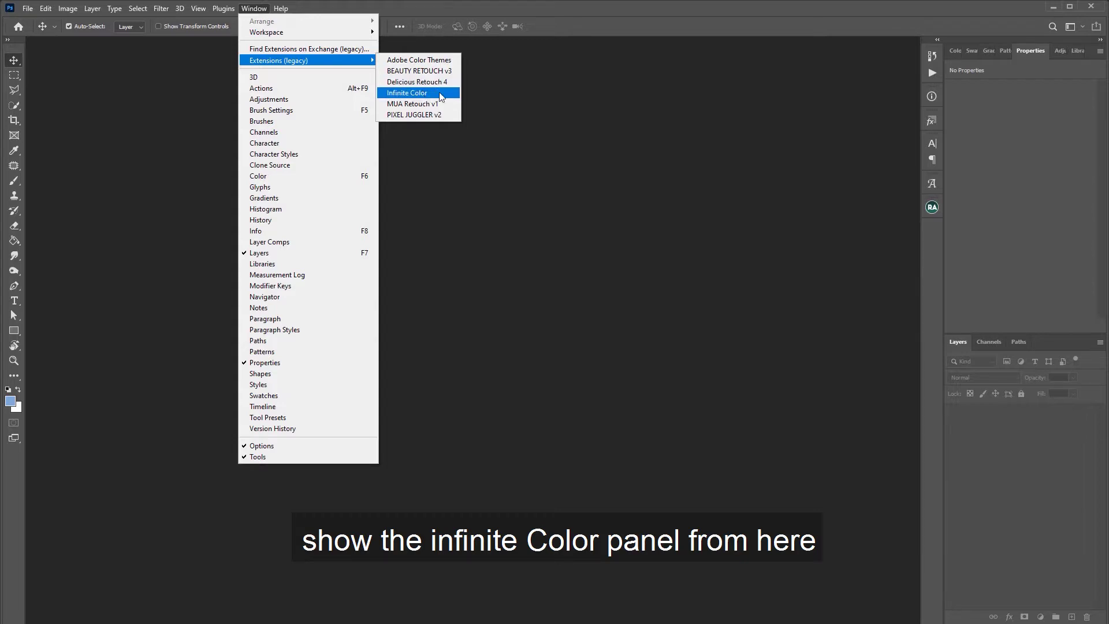
Step: Open the Infinite Color extension, generate a Light color grade for the portrait, and regenerate it once
{"action": "left_click", "coordinate": [440, 94]}
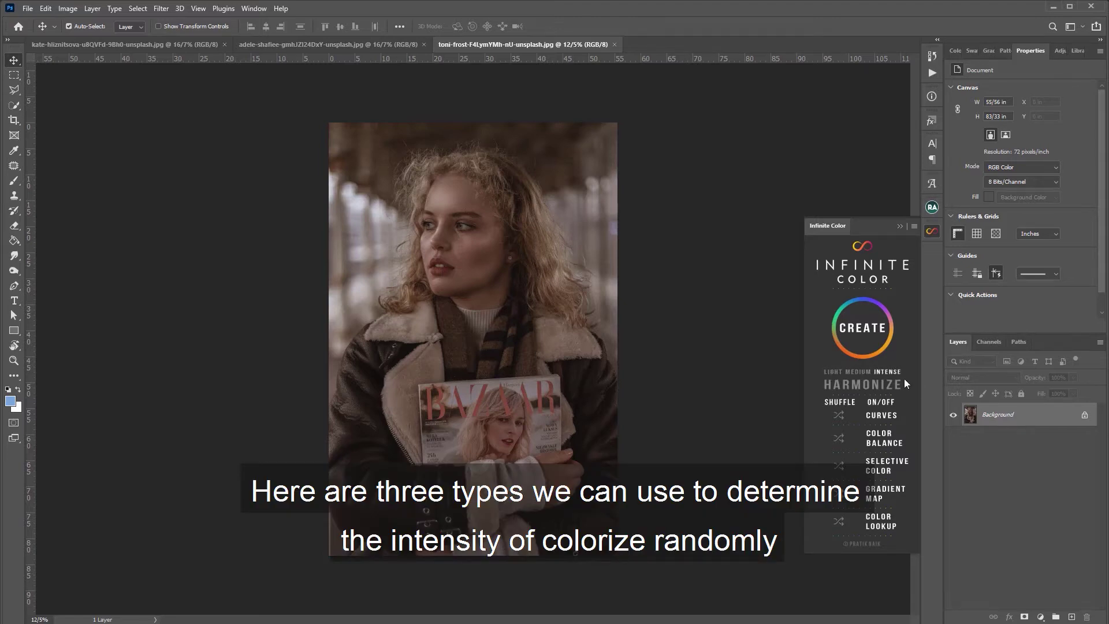
{"action": "left_click", "coordinate": [834, 371]}
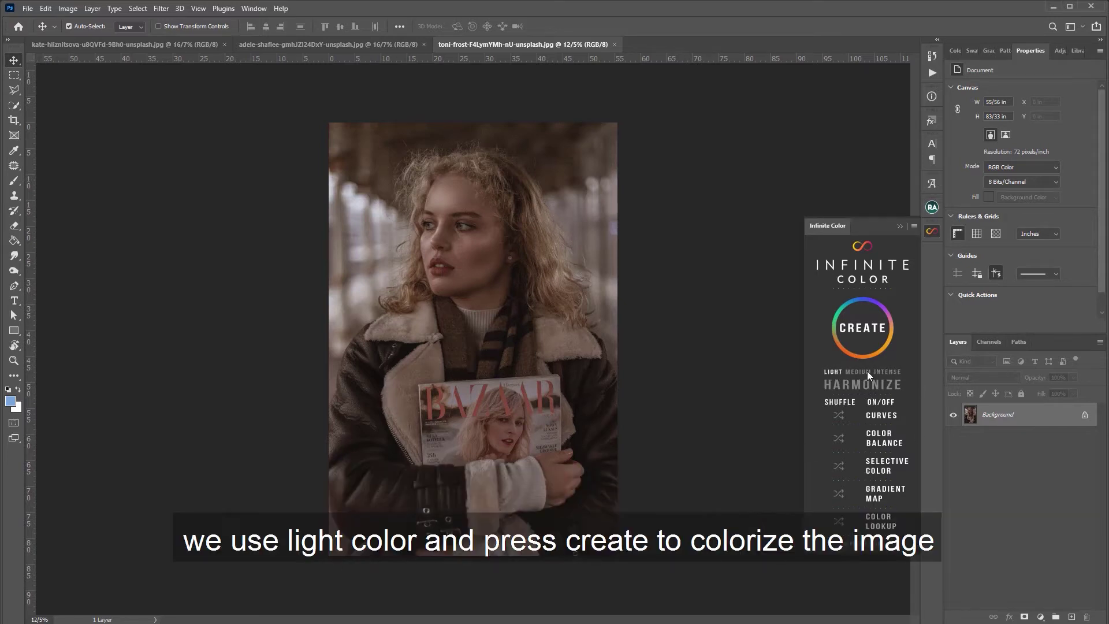
{"action": "left_click", "coordinate": [864, 340]}
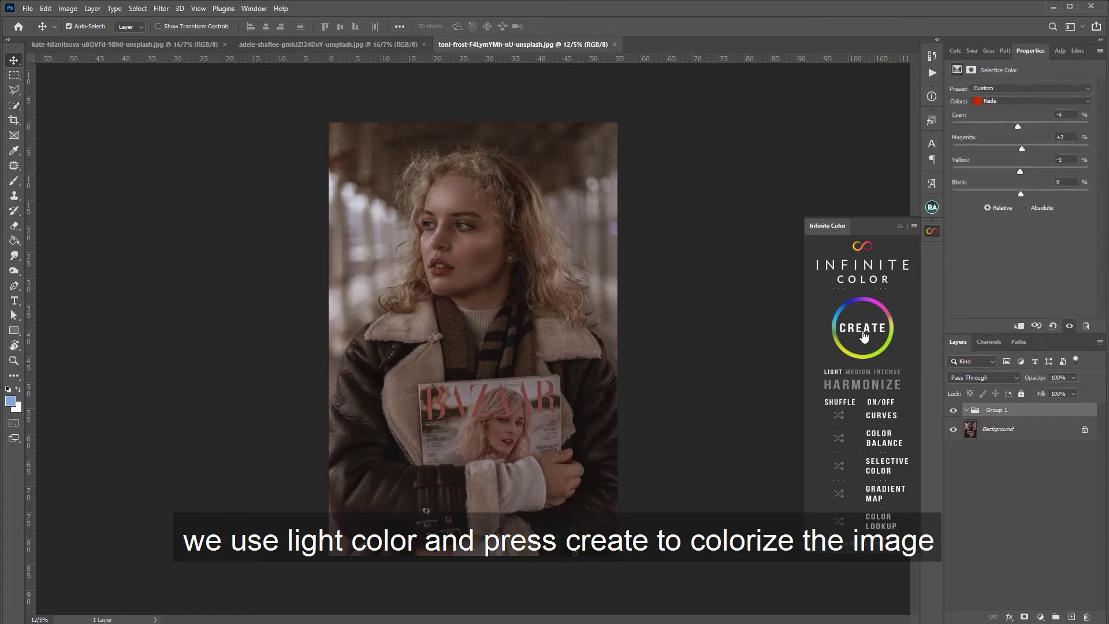
{"action": "left_click", "coordinate": [639, 385]}
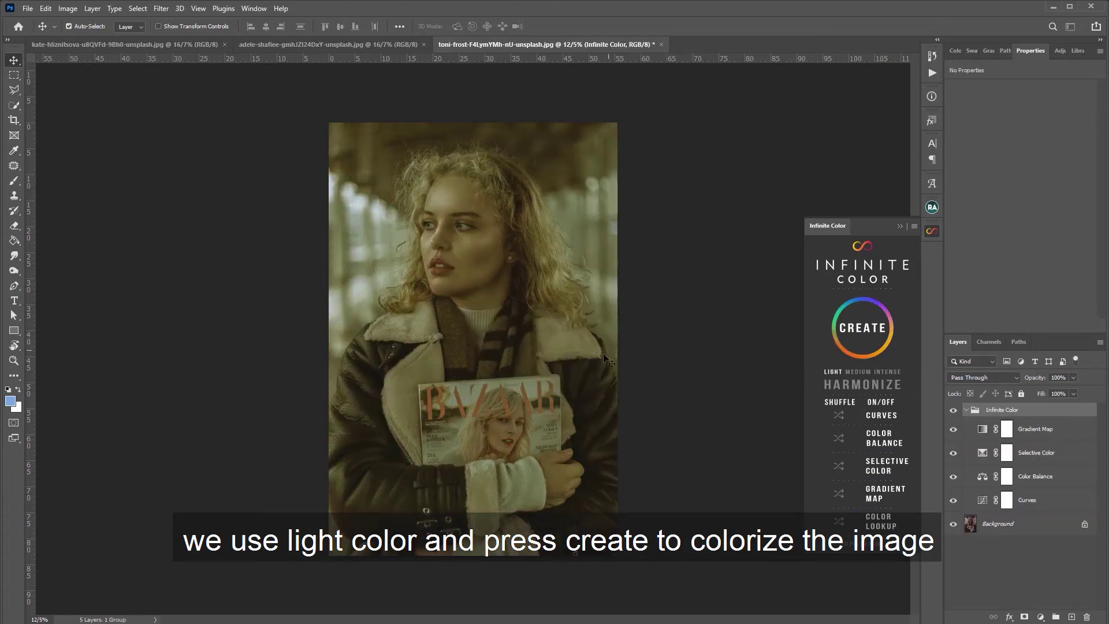
{"action": "left_click", "coordinate": [863, 331]}
{"action": "key", "text": "Return"}
Step: Set the generated grade group's opacity to 76%, rename it color1, and collapse it
{"action": "left_click_drag", "start_coordinate": [1039, 380], "coordinate": [1031, 380]}
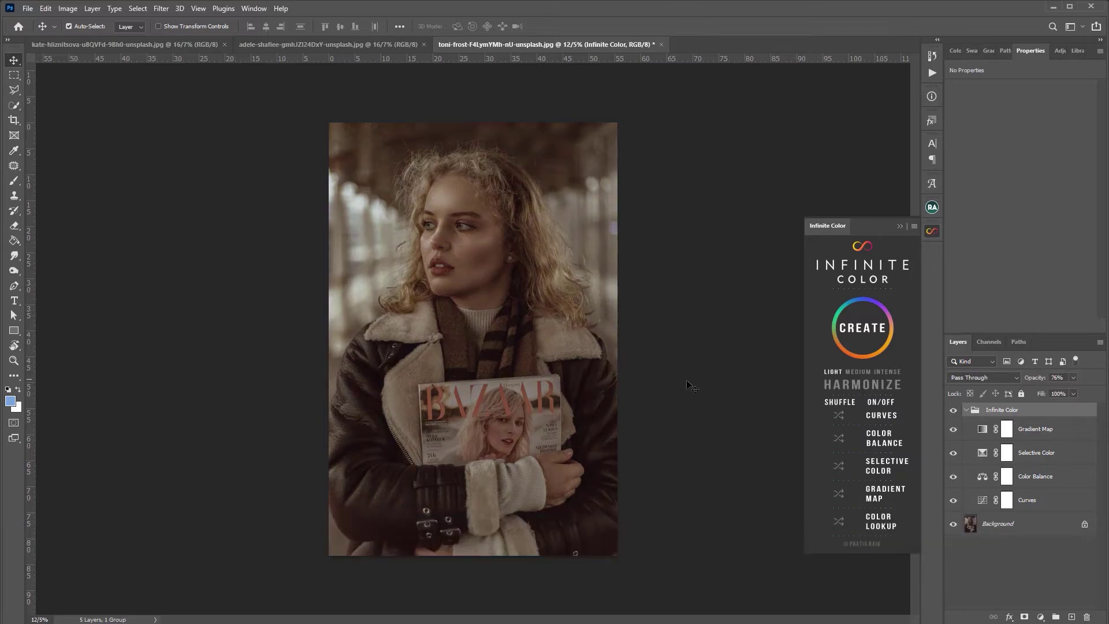
{"action": "double_click", "coordinate": [1002, 411]}
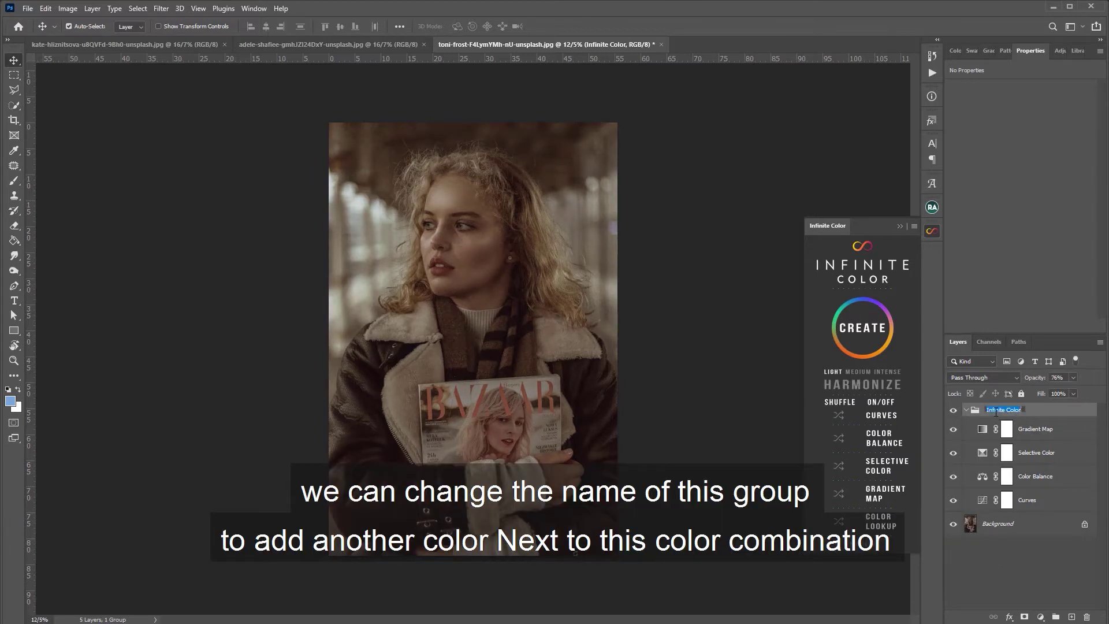
{"action": "type", "text": "color1"}
{"action": "key", "text": "Return"}
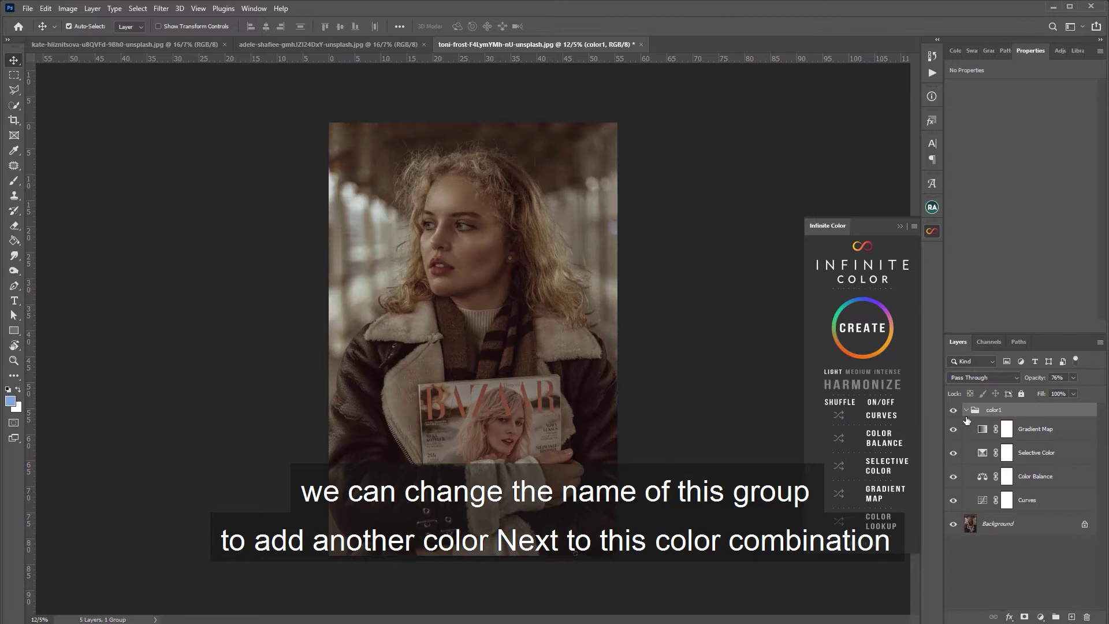
{"action": "left_click", "coordinate": [966, 412]}
Step: Generate a second Light color grade above color1 and name its group color2, with 84% opacity
{"action": "left_click", "coordinate": [866, 363]}
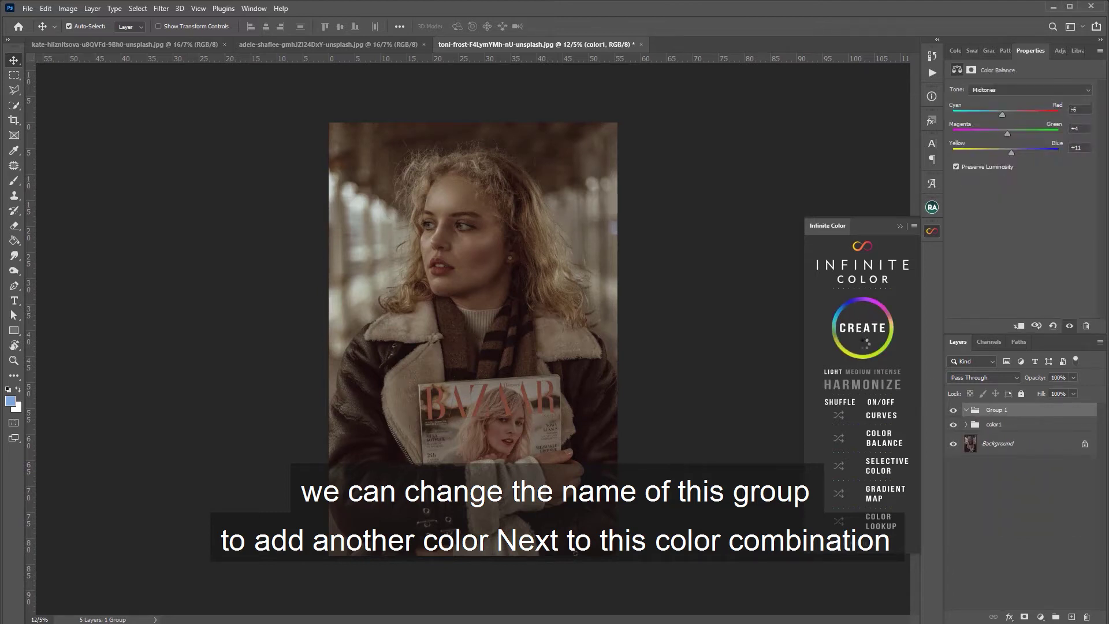
{"action": "left_click", "coordinate": [621, 382]}
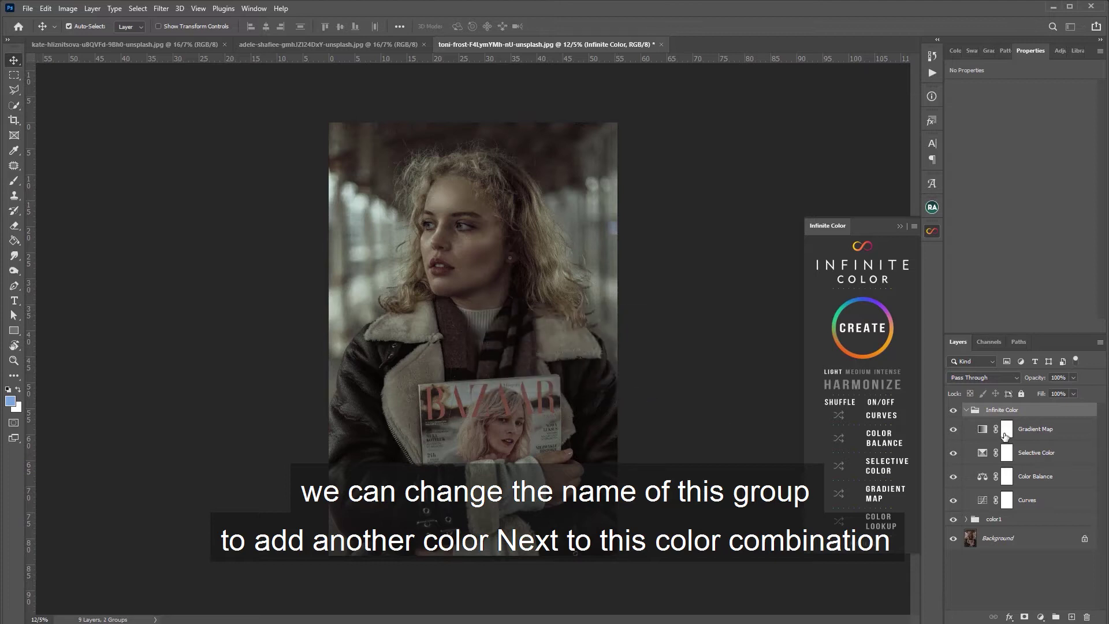
{"action": "type", "text": "color2"}
{"action": "key", "text": "Return"}
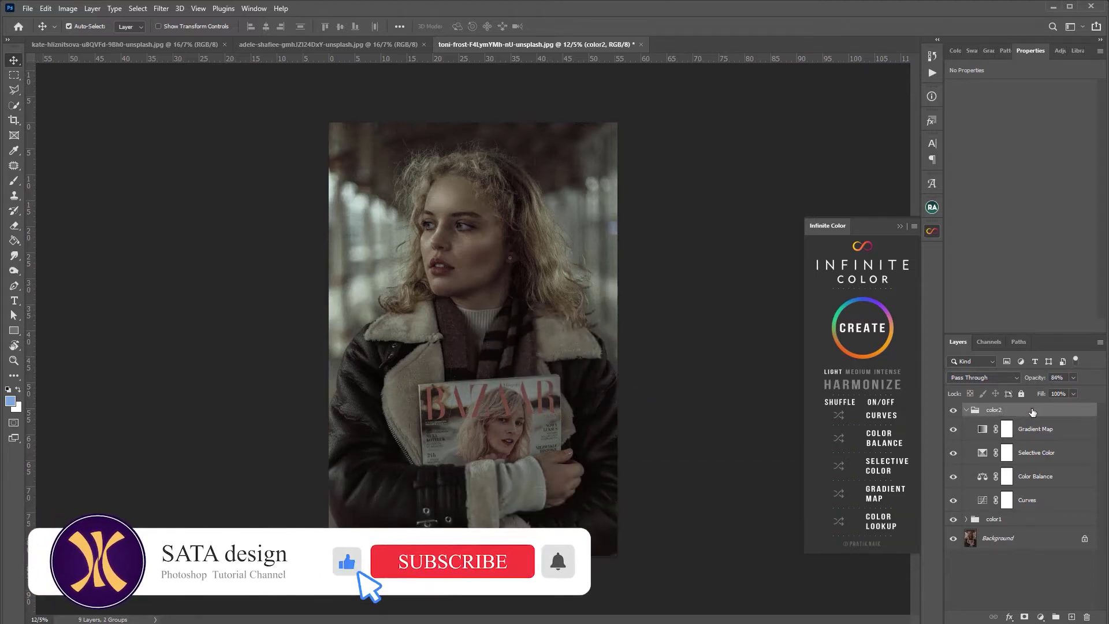
Step: Compare the color1 and color2 grades by toggling their visibility, and leave both groups hidden
{"action": "left_click", "coordinate": [954, 519]}
{"action": "left_click", "coordinate": [954, 411]}
{"action": "left_click", "coordinate": [954, 411]}
{"action": "left_click", "coordinate": [953, 519]}
{"action": "left_click", "coordinate": [954, 411]}
{"action": "left_click", "coordinate": [954, 410]}
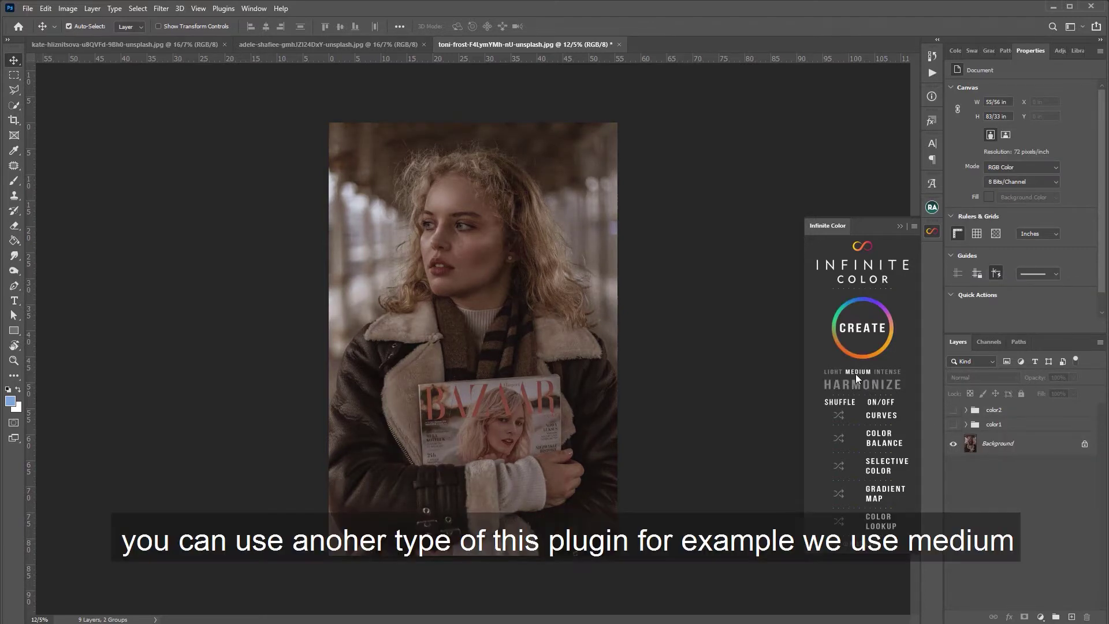
Step: Generate a Medium color grade for the portrait and regenerate it four times to get a different look
{"action": "left_click", "coordinate": [865, 335]}
{"action": "key", "text": "Return"}
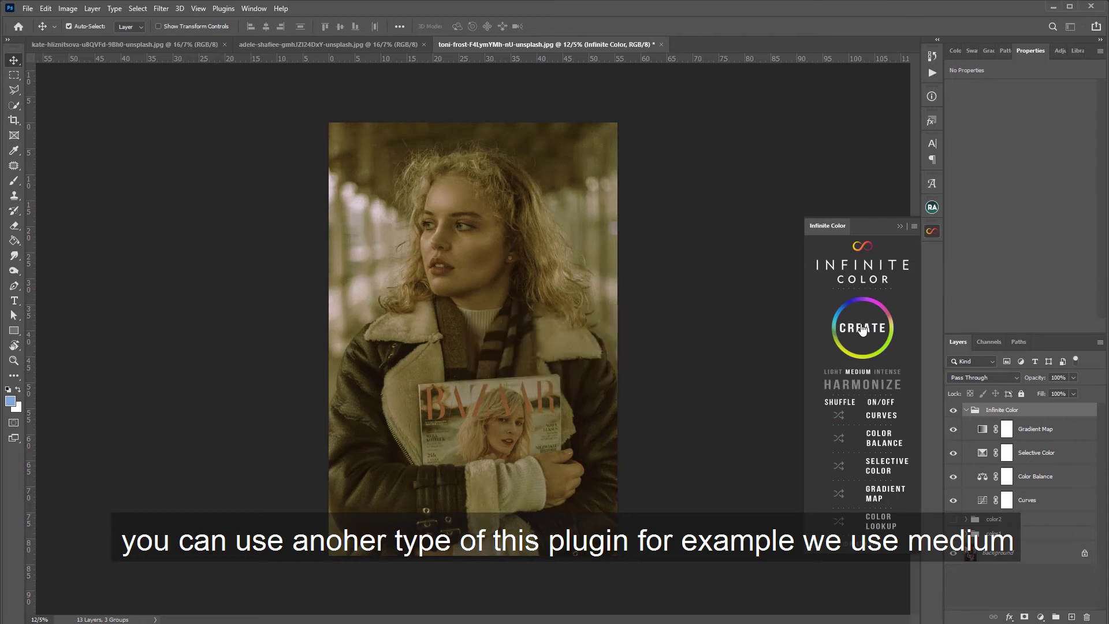
{"action": "left_click", "coordinate": [862, 329]}
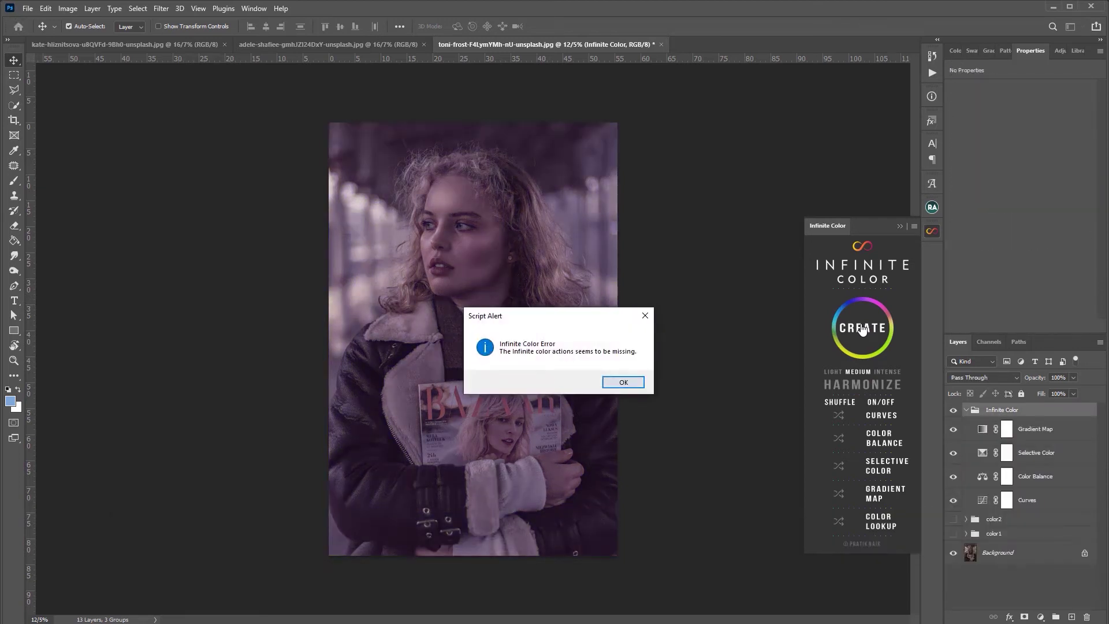
{"action": "key", "text": "Return"}
{"action": "left_click", "coordinate": [862, 329]}
{"action": "key", "text": "Return"}
{"action": "left_click", "coordinate": [862, 329]}
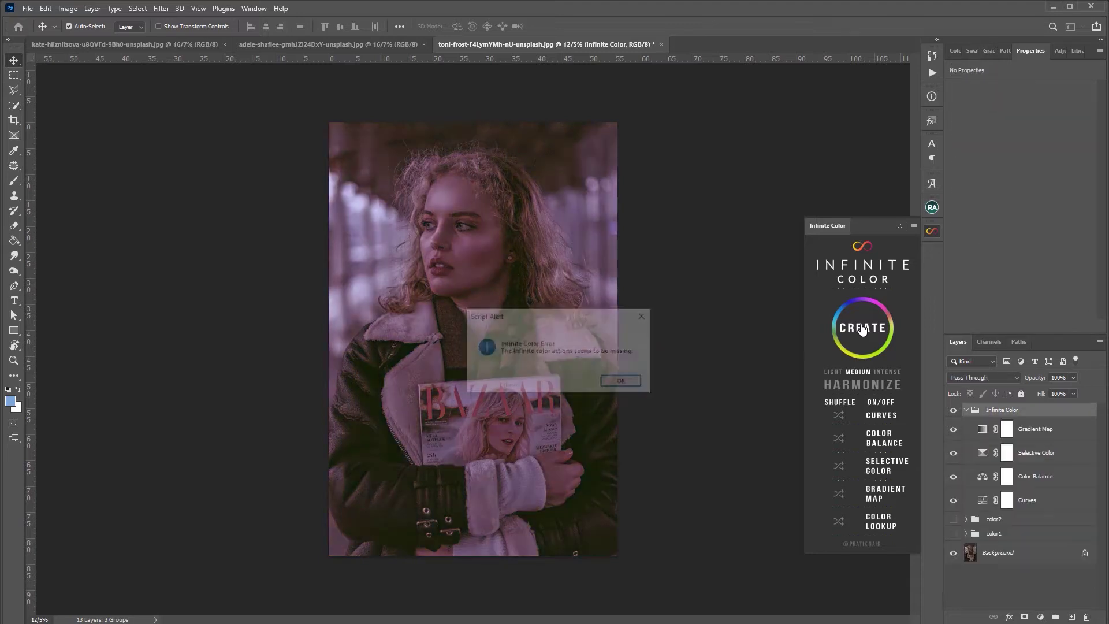
{"action": "key", "text": "Return"}
{"action": "left_click", "coordinate": [862, 329]}
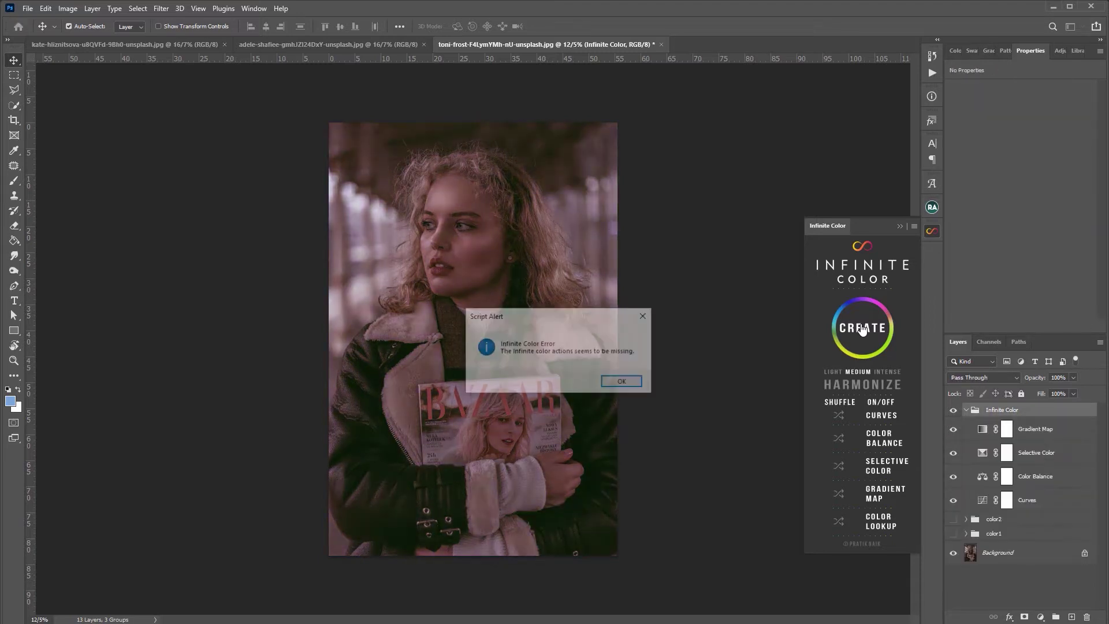
{"action": "key", "text": "Return"}
Step: Leave the Medium grade group at 100% opacity, collapse it, and rename it color3
{"action": "left_click_drag", "start_coordinate": [1031, 374], "coordinate": [1105, 378]}
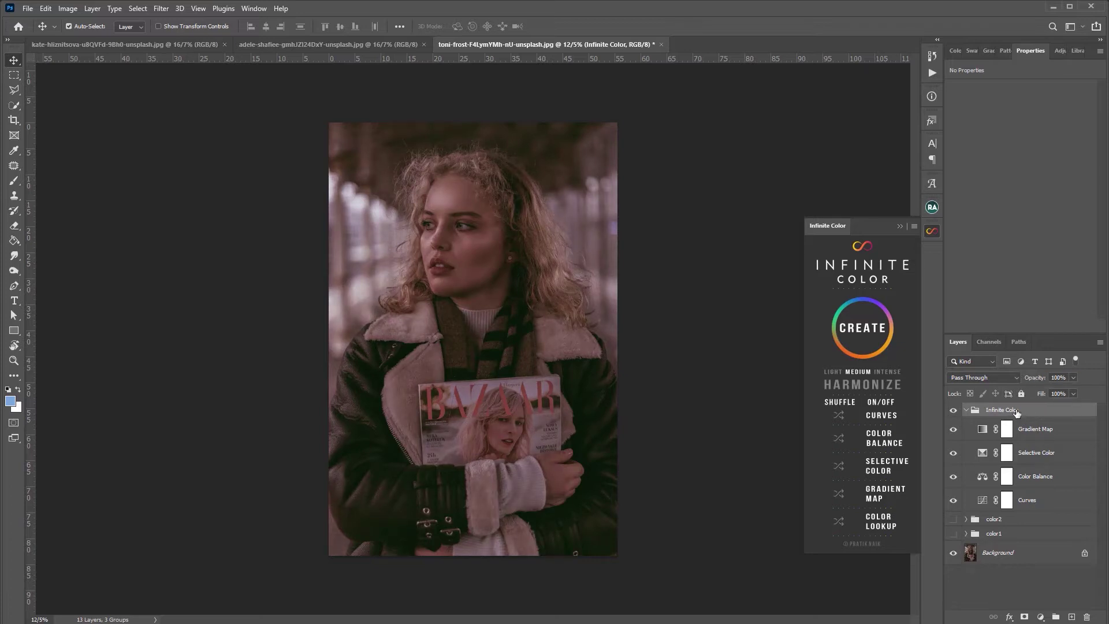
{"action": "left_click", "coordinate": [967, 410]}
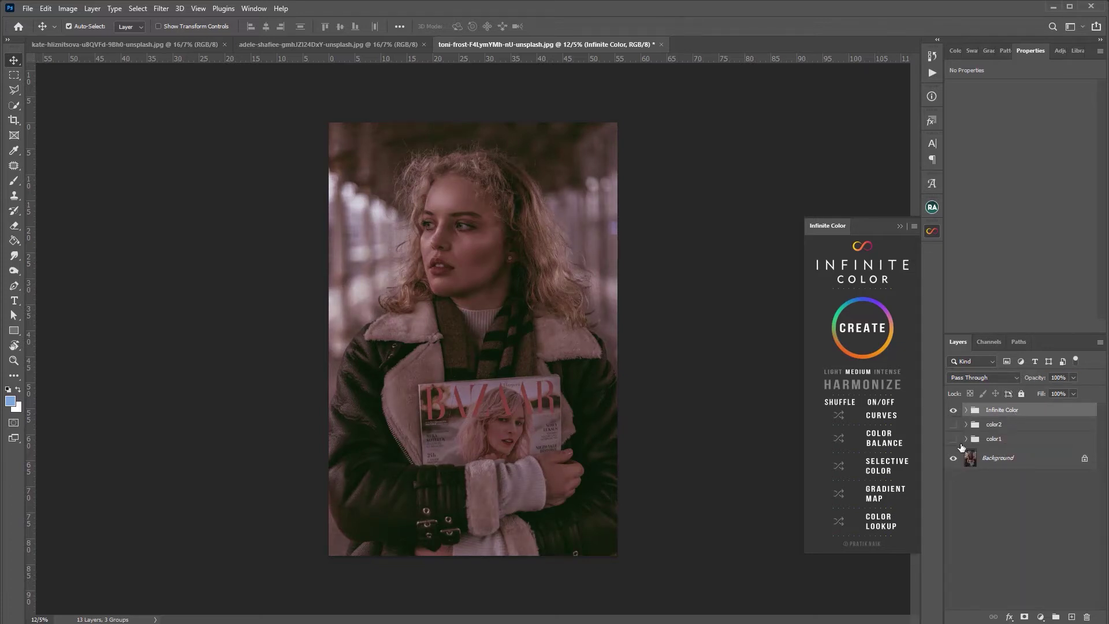
{"action": "double_click", "coordinate": [1001, 410]}
{"action": "type", "text": "color3"}
{"action": "key", "text": "Return"}
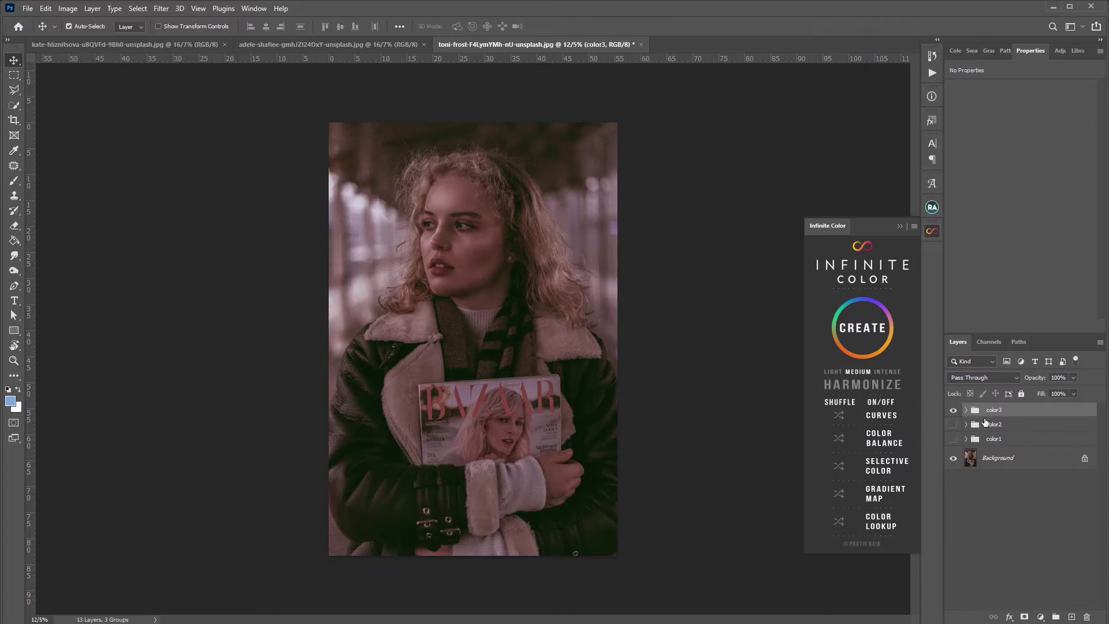
Step: Hide color3, then generate and regenerate an Intense color grade with its group at 60% opacity
{"action": "left_click", "coordinate": [954, 412]}
{"action": "left_click", "coordinate": [884, 372]}
{"action": "left_click", "coordinate": [864, 328]}
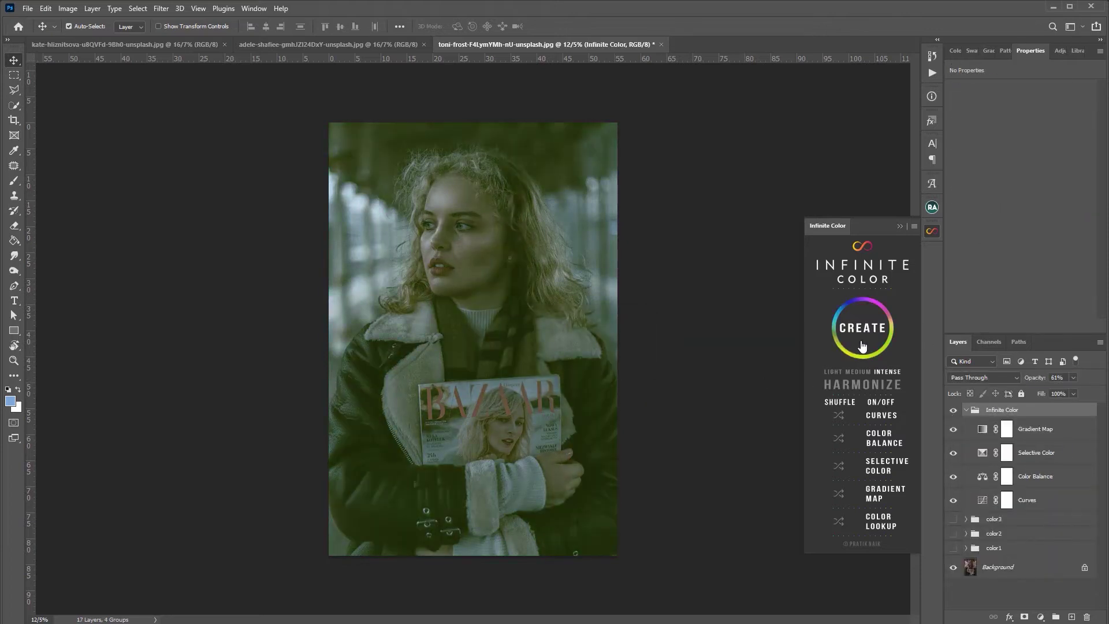
{"action": "left_click", "coordinate": [866, 332]}
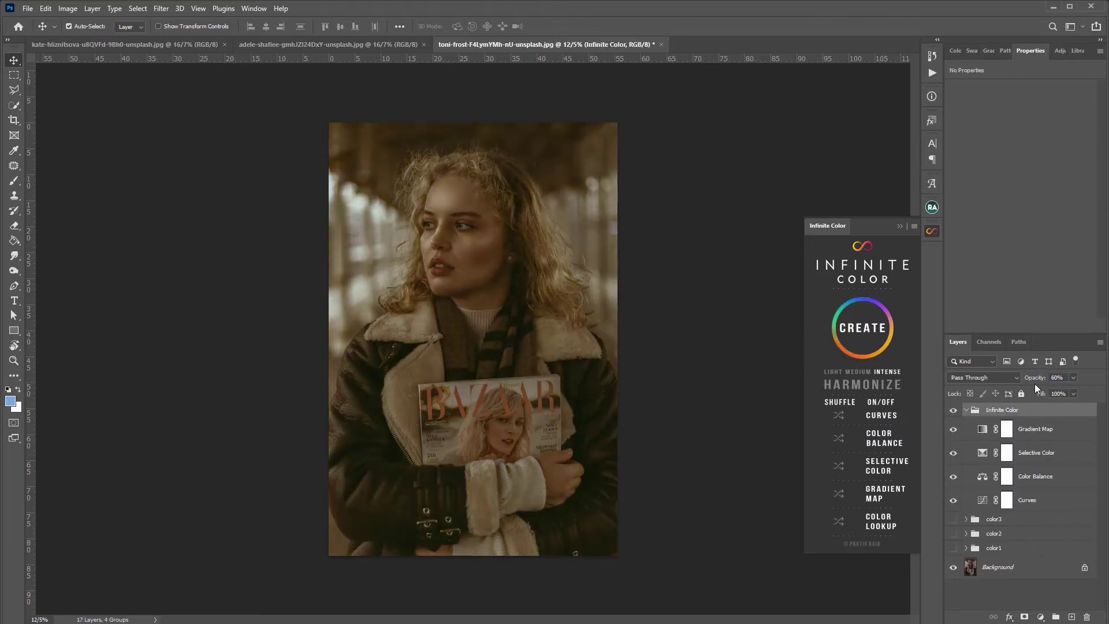
Step: Examine the Gradient Map, Selective Color, Color Balance and Curves adjustments inside the Infinite Color group
{"action": "left_click", "coordinate": [1034, 503]}
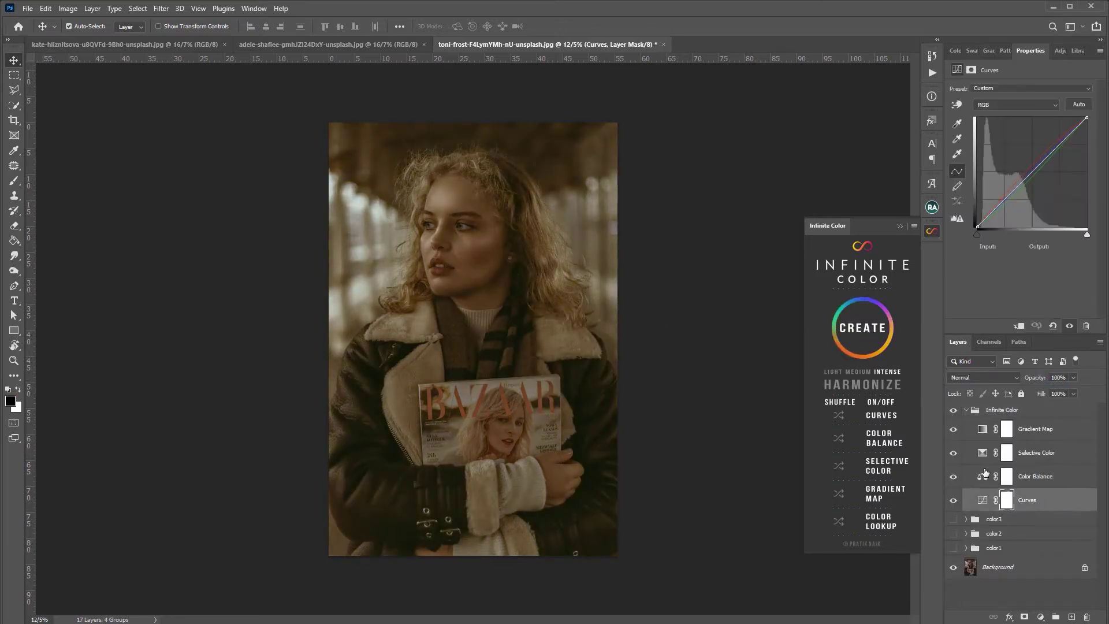
{"action": "left_click", "coordinate": [1041, 433]}
{"action": "left_click", "coordinate": [1039, 456]}
{"action": "left_click", "coordinate": [1040, 489]}
{"action": "left_click", "coordinate": [1033, 502]}
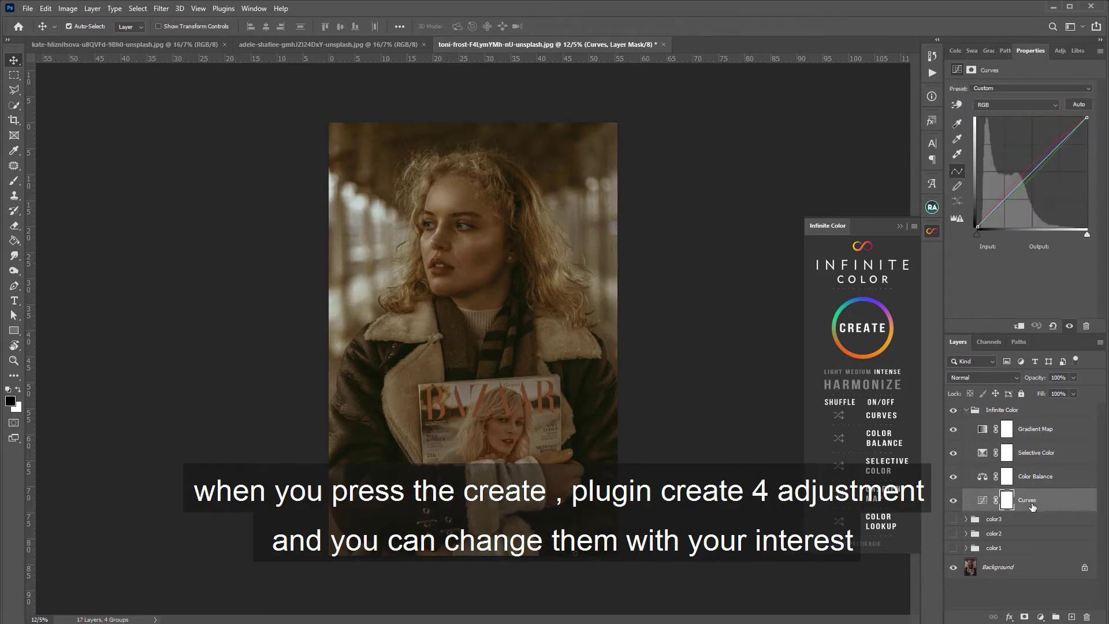
Step: Adjust the upper point of the Red curve in the Curves layer and review its Green and Blue channels
{"action": "left_click", "coordinate": [983, 505]}
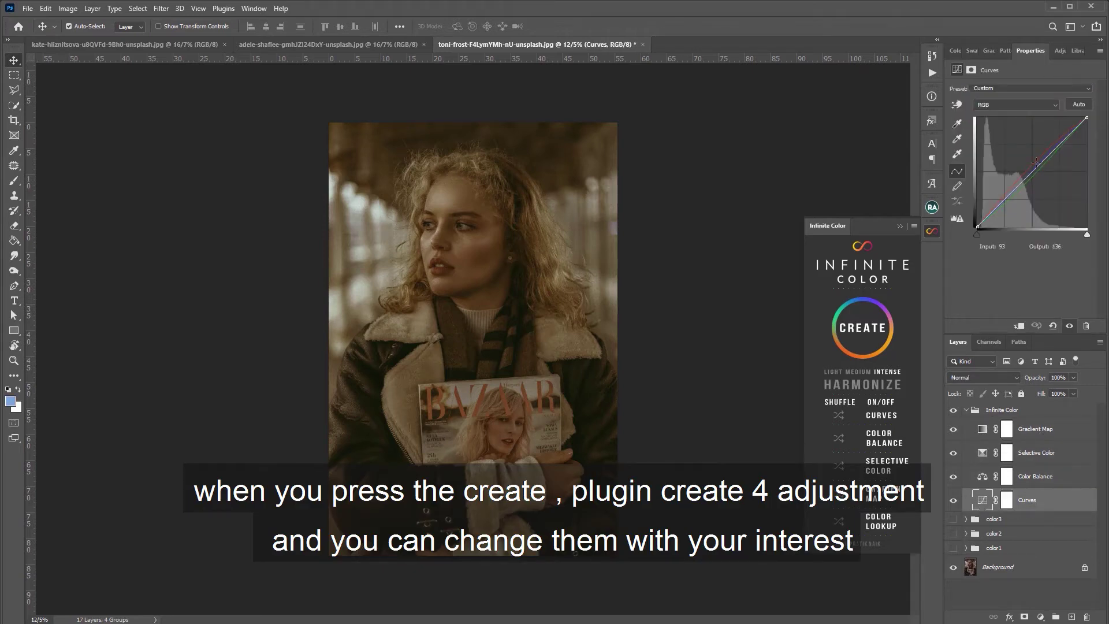
{"action": "left_click", "coordinate": [1028, 104]}
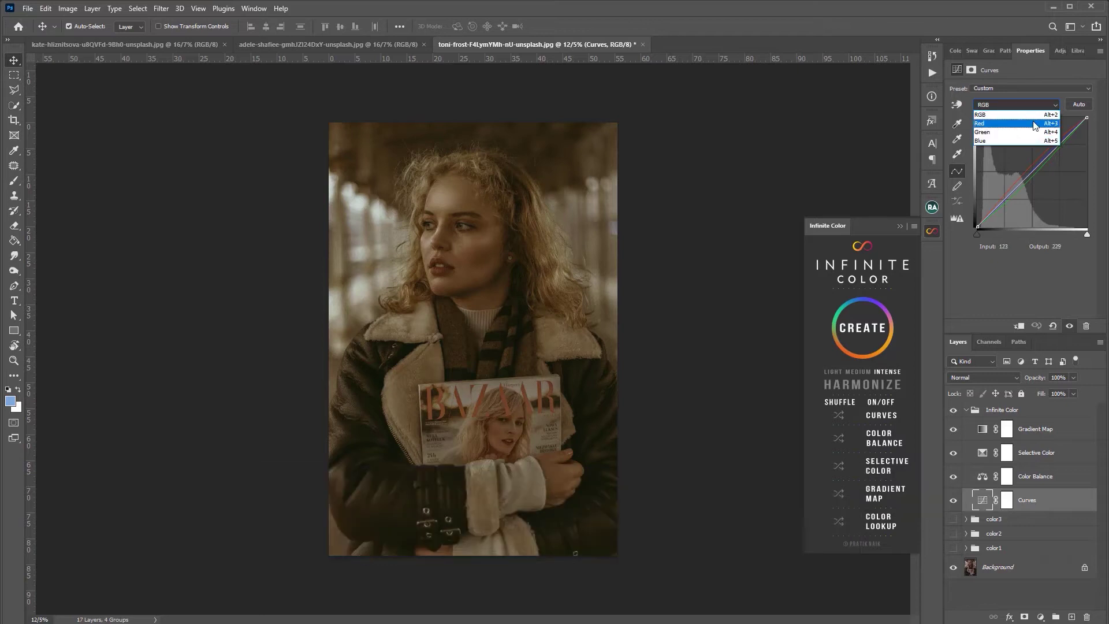
{"action": "left_click", "coordinate": [1033, 123]}
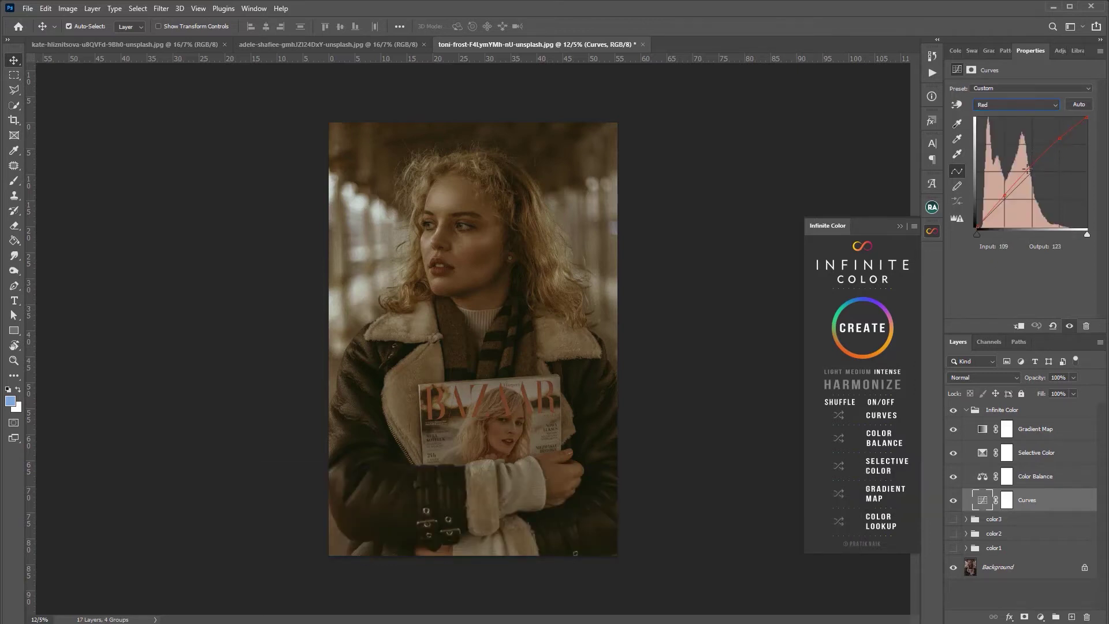
{"action": "left_click_drag", "start_coordinate": [1059, 139], "coordinate": [1054, 137]}
{"action": "left_click", "coordinate": [1033, 106]}
{"action": "left_click", "coordinate": [1029, 133]}
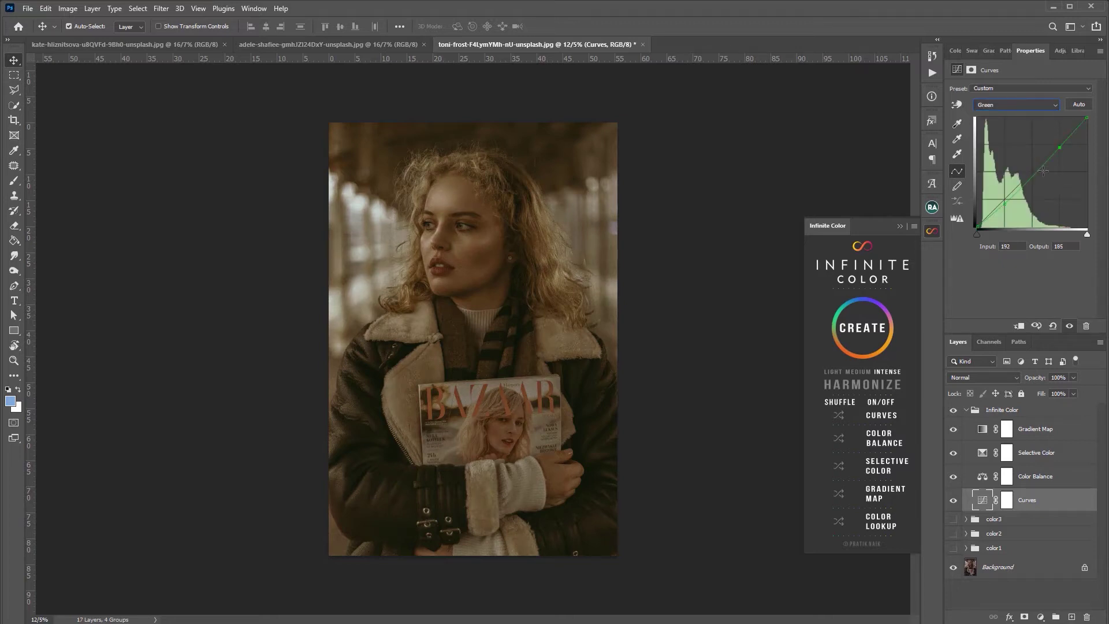
{"action": "left_click", "coordinate": [984, 108]}
{"action": "left_click", "coordinate": [1032, 141]}
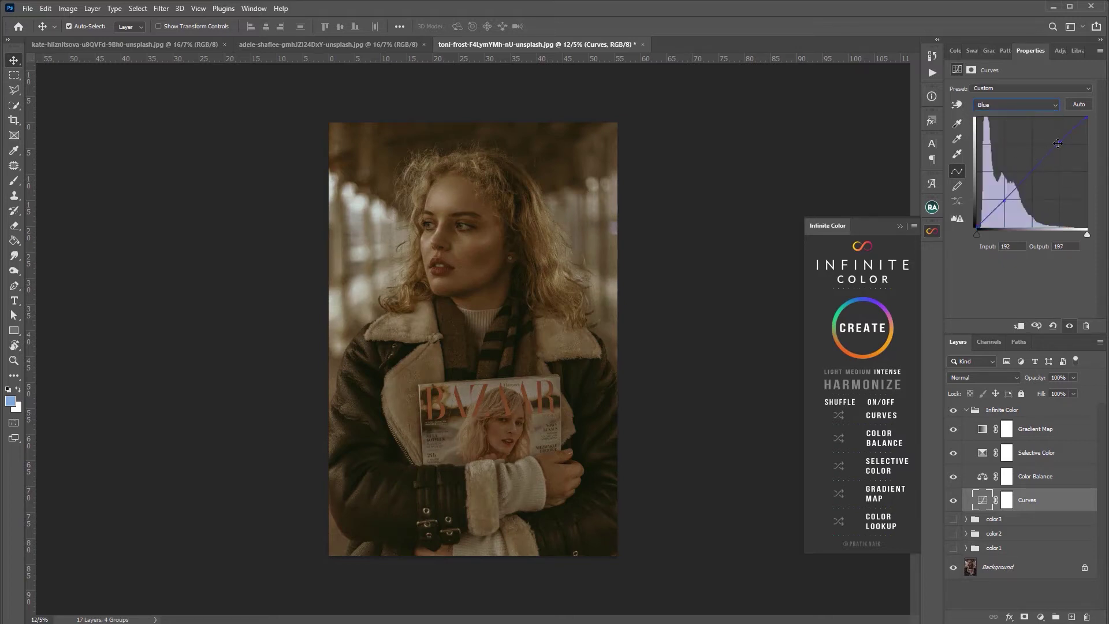
Step: Set the Color Balance layer's midtones to -46 Cyan/Red, -14 Magenta/Green and +6 Yellow/Blue
{"action": "left_click", "coordinate": [982, 477]}
{"action": "mouse_move", "coordinate": [1003, 116]}
{"action": "left_mouse_down"}
{"action": "mouse_move", "coordinate": [1021, 115]}
{"action": "mouse_move", "coordinate": [985, 119]}
{"action": "mouse_move", "coordinate": [1013, 134]}
{"action": "mouse_move", "coordinate": [997, 137]}
{"action": "left_mouse_up"}
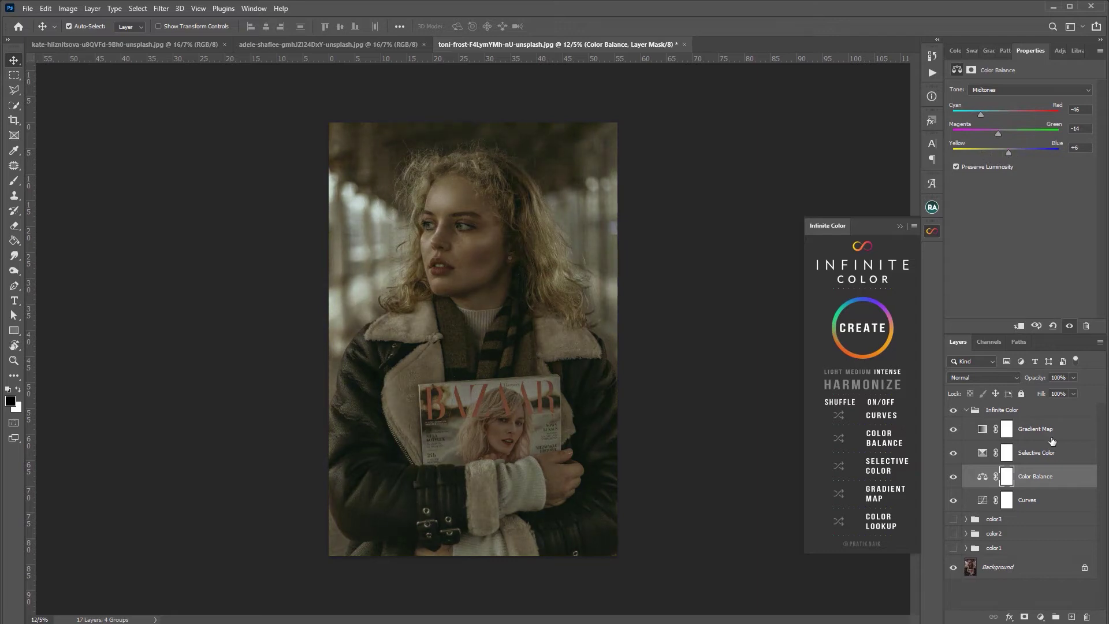
Step: Adjust the Magenta amount of the Reds in the Selective Color layer and review its other color ranges, including Yellows
{"action": "left_click", "coordinate": [982, 456]}
{"action": "left_click", "coordinate": [1031, 101]}
{"action": "left_click", "coordinate": [998, 120]}
{"action": "left_click", "coordinate": [1032, 101]}
{"action": "left_click", "coordinate": [1021, 157]}
{"action": "left_click", "coordinate": [1020, 101]}
{"action": "left_click", "coordinate": [1017, 110]}
{"action": "left_click_drag", "start_coordinate": [1013, 148], "coordinate": [1017, 148]}
{"action": "left_click", "coordinate": [1028, 101]}
{"action": "left_click", "coordinate": [1018, 120]}
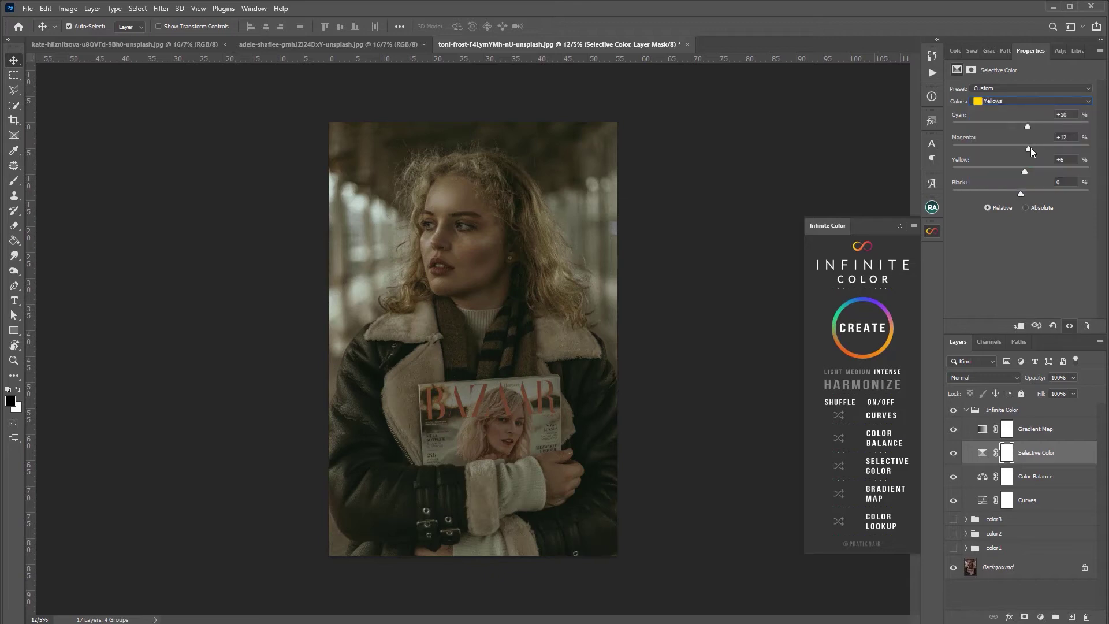
{"action": "left_click", "coordinate": [1017, 101]}
{"action": "left_click", "coordinate": [1015, 167]}
Step: Change the starting color stop of the Gradient Map layer's gradient from green to orange
{"action": "left_click", "coordinate": [981, 431]}
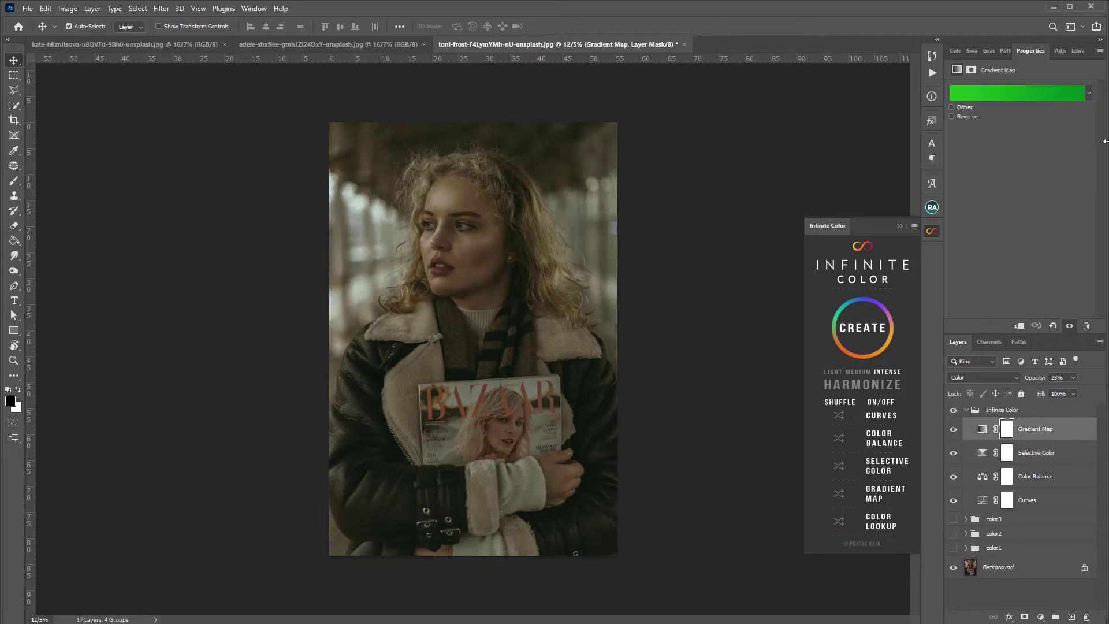
{"action": "left_click", "coordinate": [1009, 95]}
{"action": "double_click", "coordinate": [763, 455]}
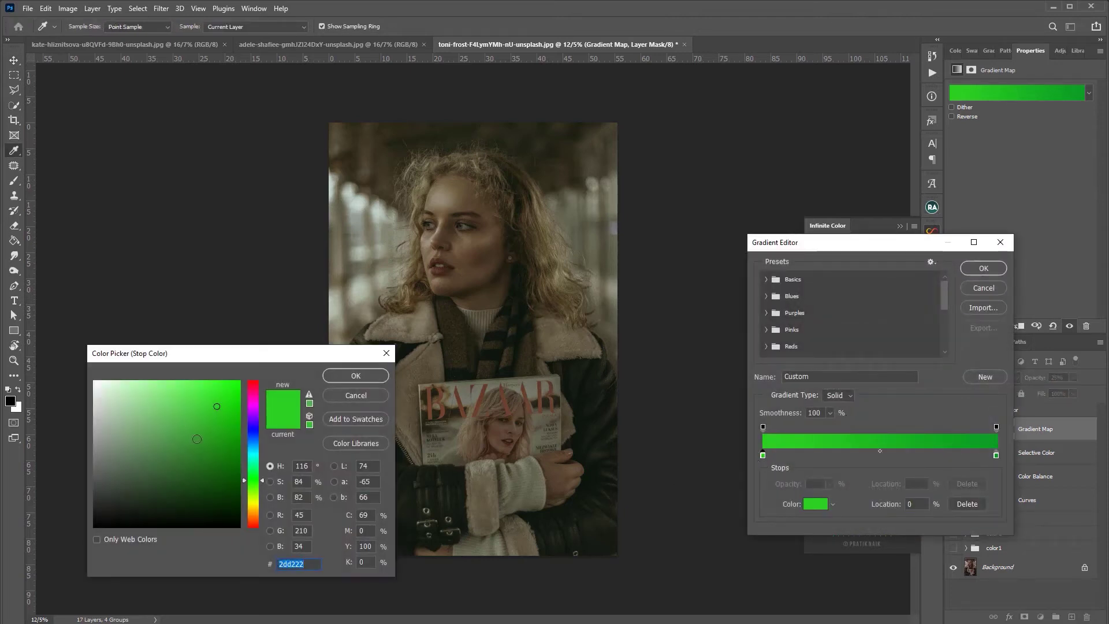
{"action": "left_click_drag", "start_coordinate": [259, 410], "coordinate": [258, 517]}
{"action": "left_click", "coordinate": [356, 377]}
Step: Set the gradient's end color stop to brownish orange 9e610a, apply the gradient, and keep the Gradient Map layer at 25% opacity
{"action": "double_click", "coordinate": [996, 455]}
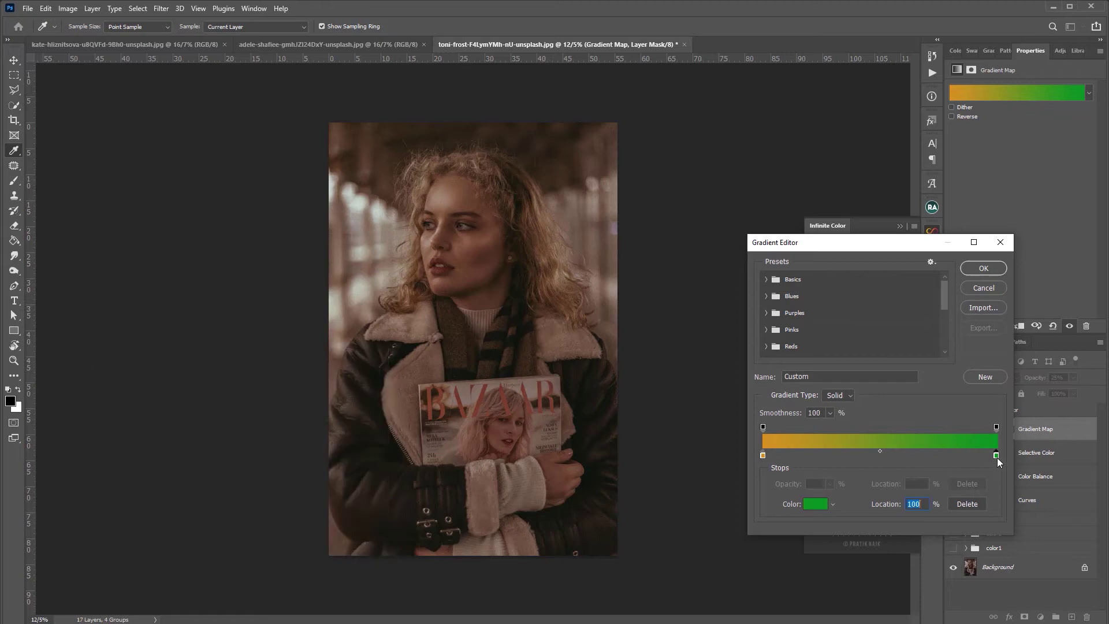
{"action": "left_click_drag", "start_coordinate": [250, 482], "coordinate": [255, 516]}
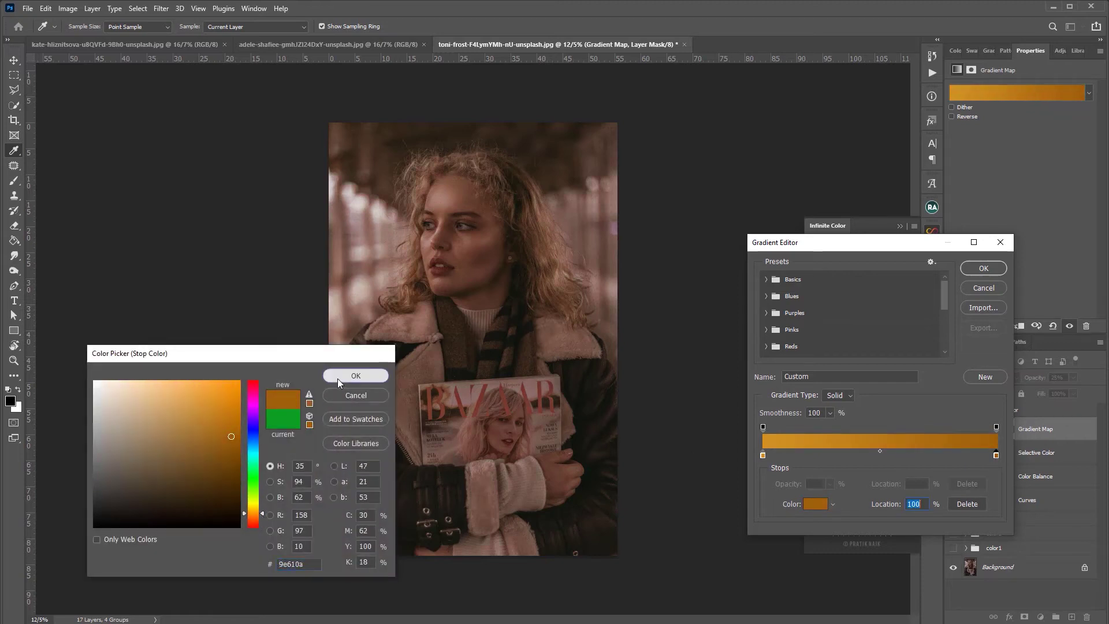
{"action": "left_click", "coordinate": [356, 376]}
{"action": "left_click", "coordinate": [982, 268]}
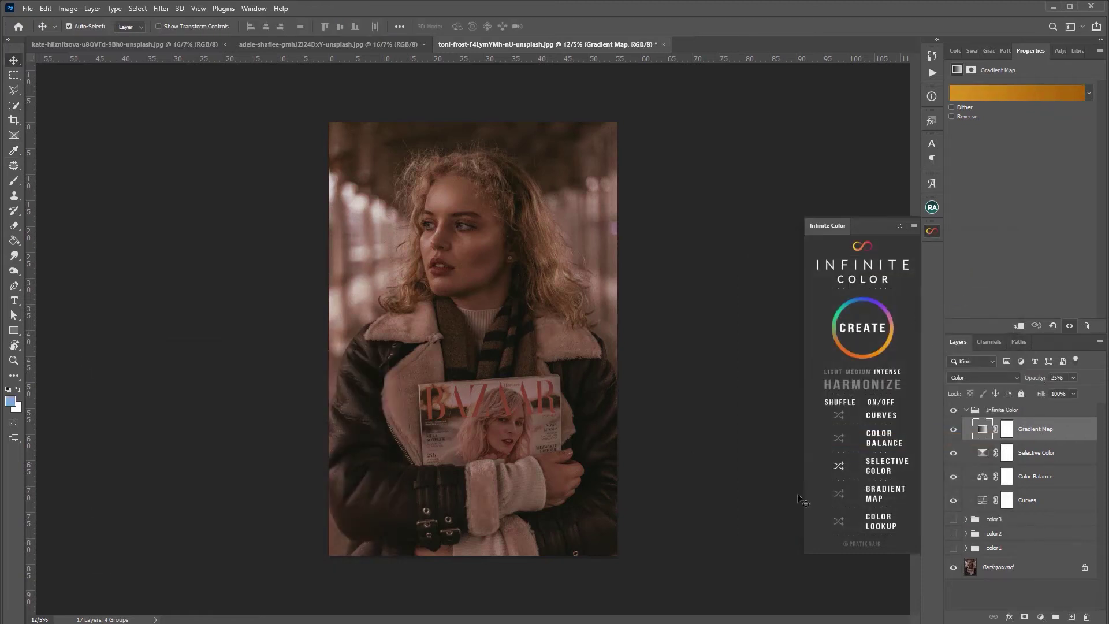
{"action": "left_click_drag", "start_coordinate": [1038, 382], "coordinate": [1035, 382]}
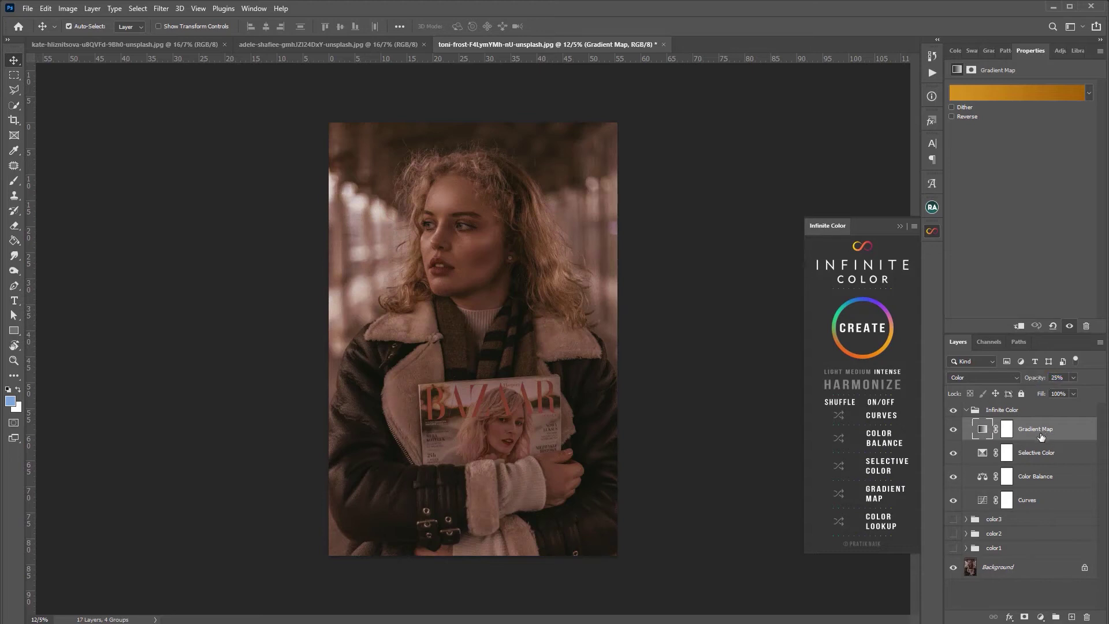
Step: Collapse the Infinite Color group and generate Harmonize color layers, checking the Shadows Harmony, Midtone Harmony and Highlights Color layers
{"action": "left_click", "coordinate": [967, 410]}
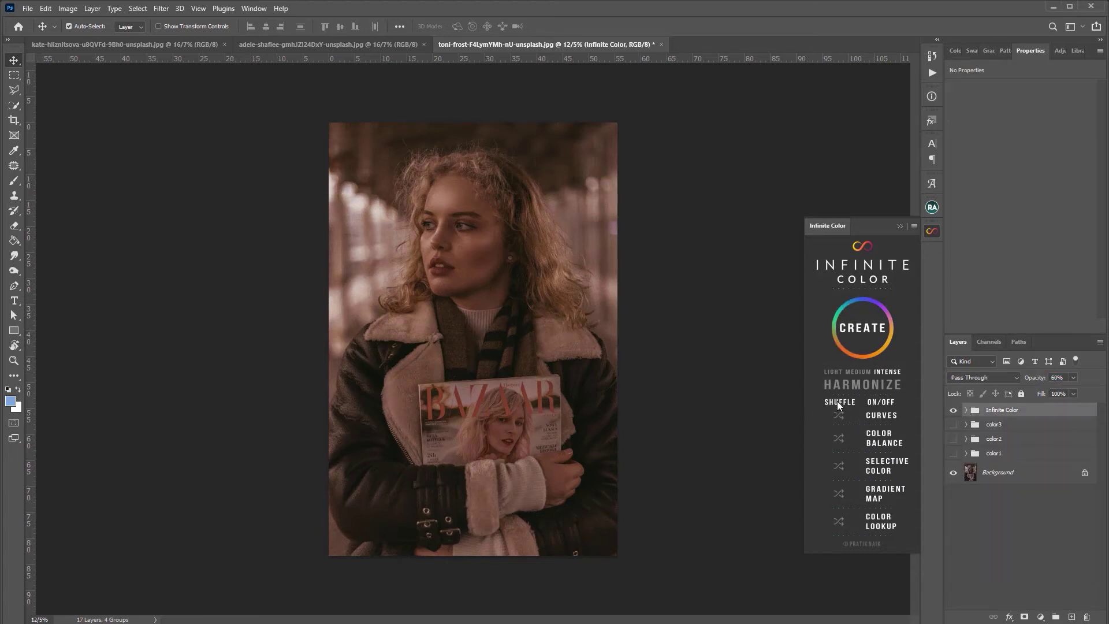
{"action": "left_click", "coordinate": [869, 388]}
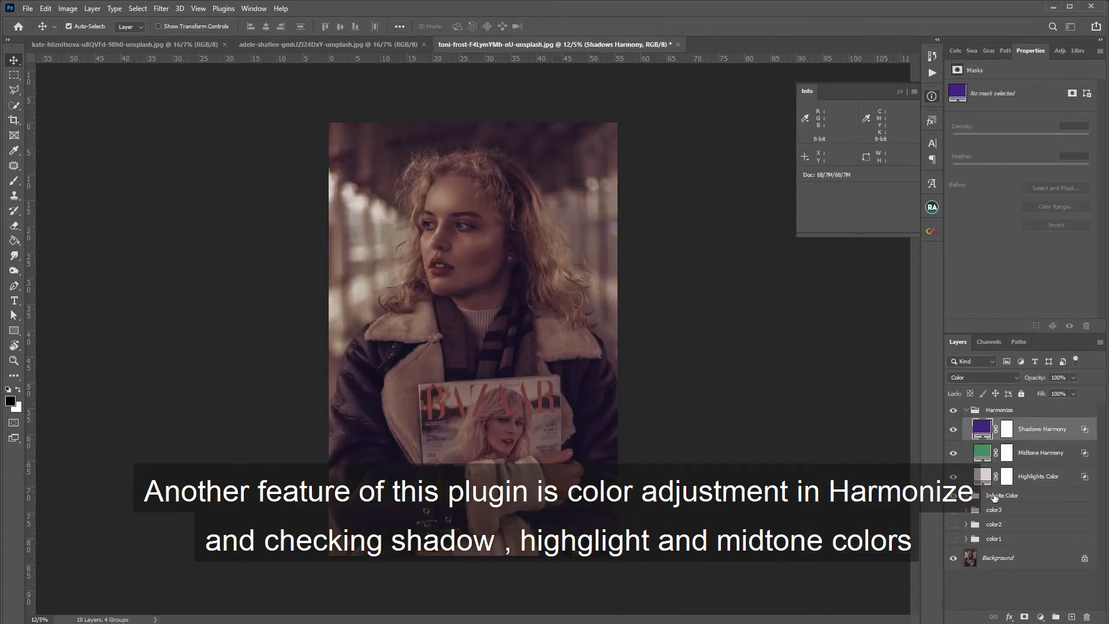
{"action": "double_click", "coordinate": [1039, 431]}
{"action": "left_click", "coordinate": [1043, 459]}
{"action": "left_click", "coordinate": [1039, 484]}
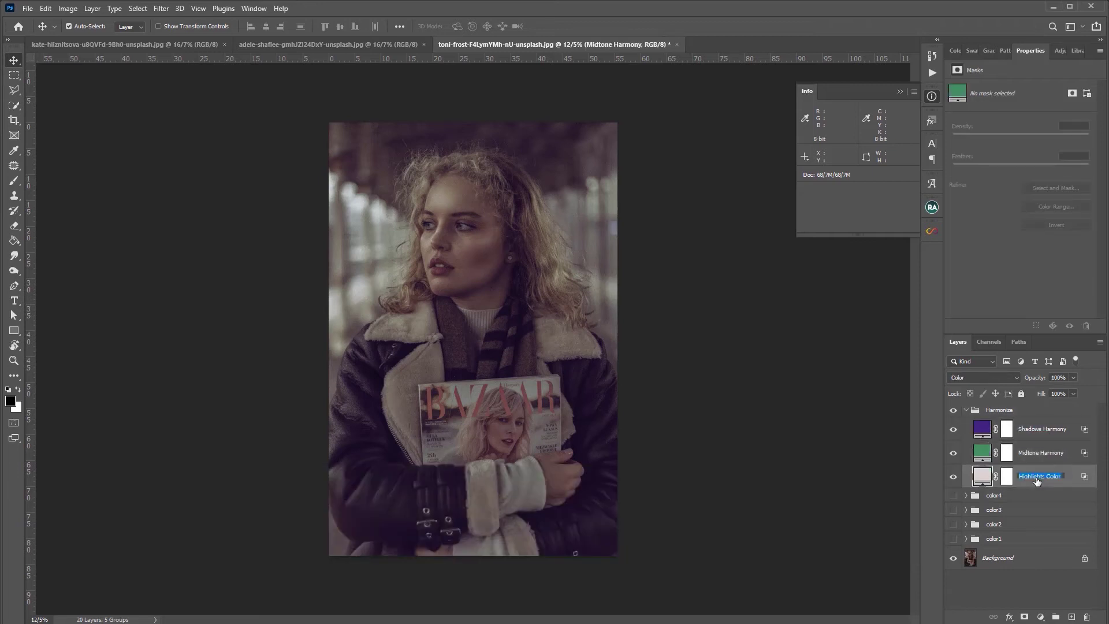
Step: Shift the Highlights Color fill to a pale blue hue and the Midtone Harmony fill from green to teal blue
{"action": "double_click", "coordinate": [980, 478]}
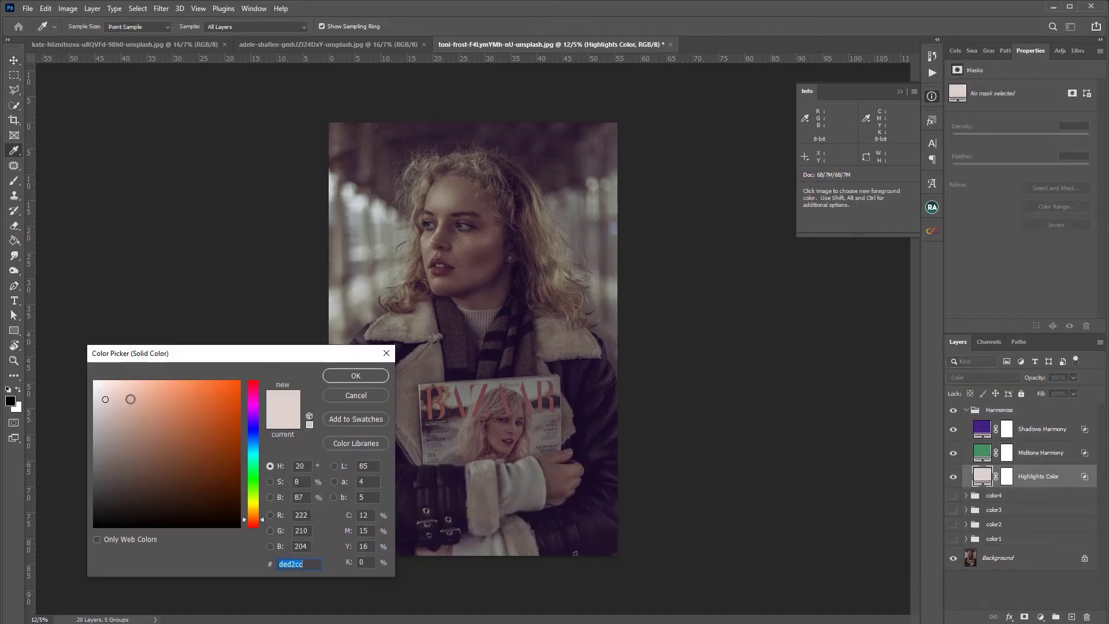
{"action": "left_click_drag", "start_coordinate": [253, 519], "coordinate": [263, 445]}
{"action": "left_click", "coordinate": [356, 376]}
{"action": "double_click", "coordinate": [983, 456]}
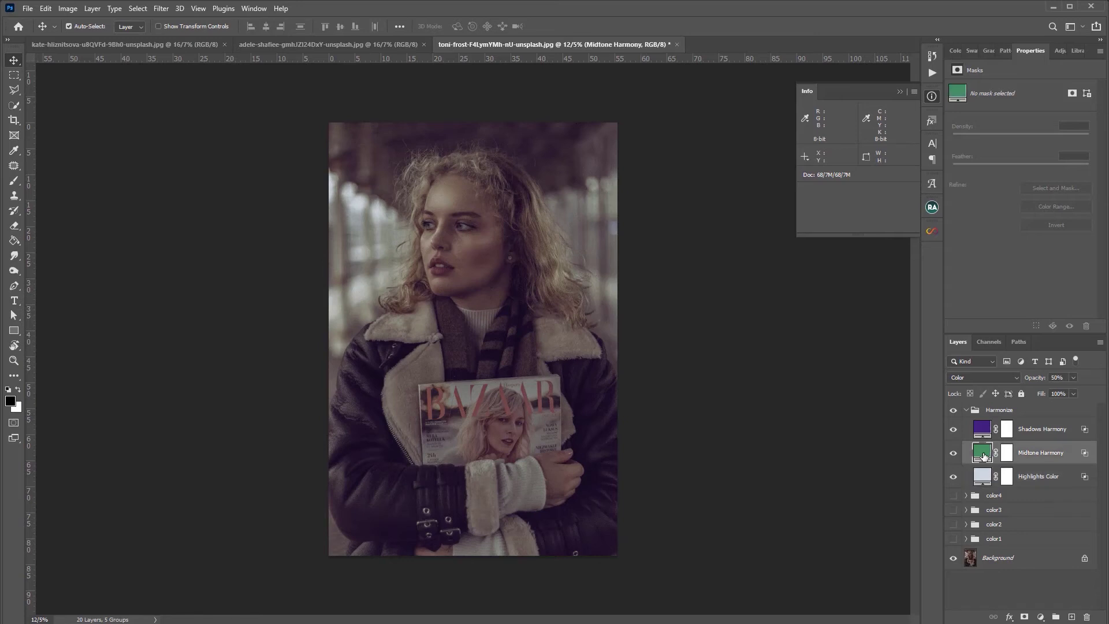
{"action": "left_click_drag", "start_coordinate": [264, 464], "coordinate": [265, 442]}
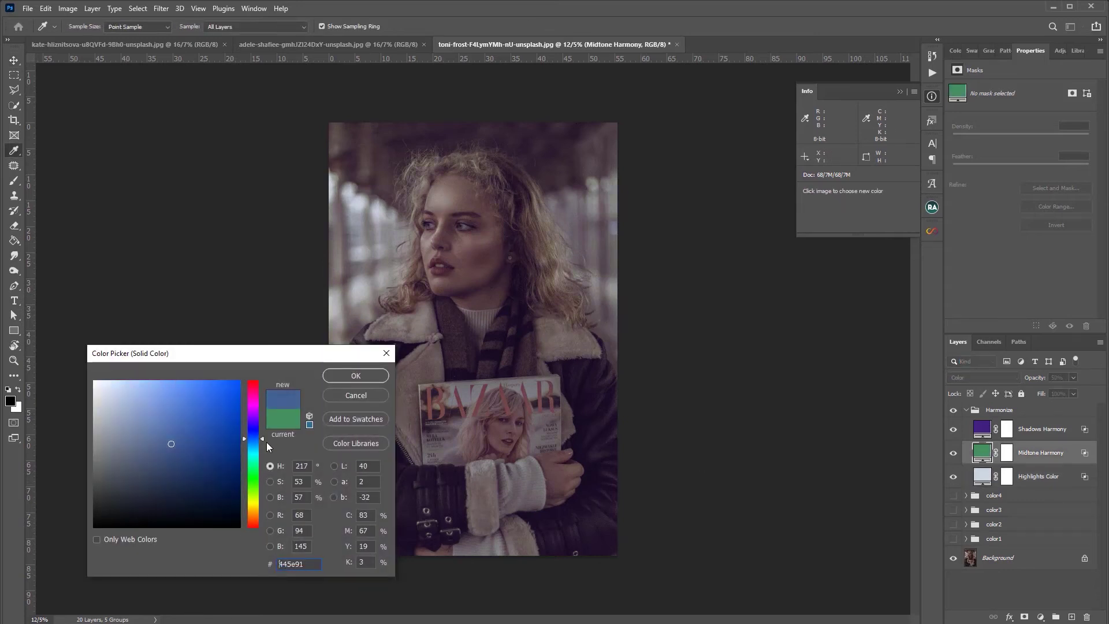
{"action": "left_click", "coordinate": [356, 375]}
Step: Change the Shadows Harmony fill from purple to blue, set the Harmonize group's opacity to 55%, and collapse the group
{"action": "double_click", "coordinate": [988, 432]}
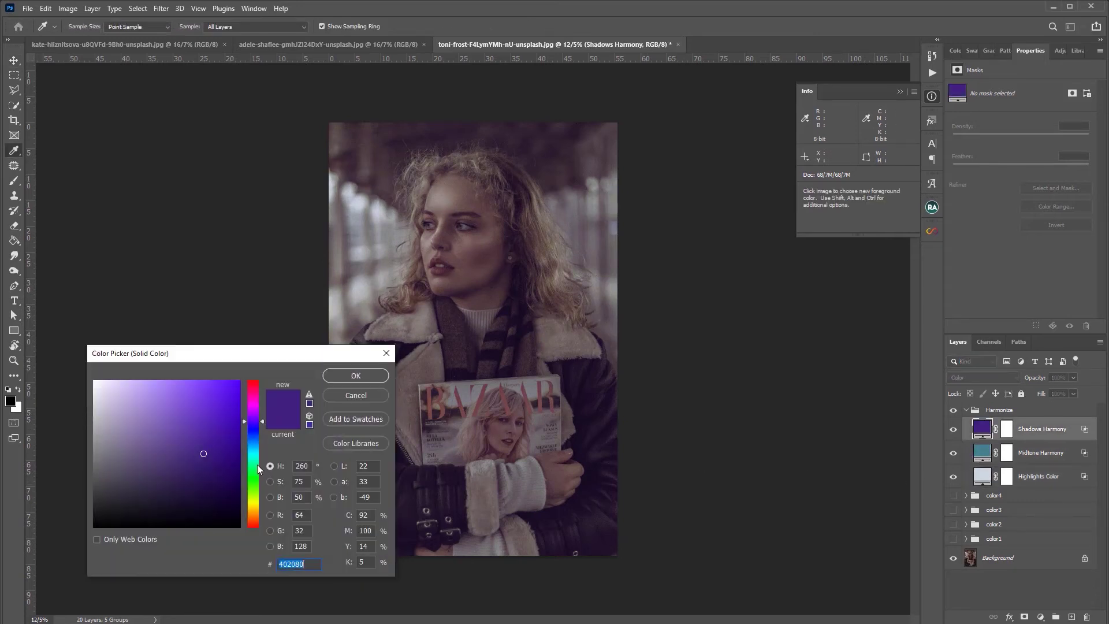
{"action": "left_click_drag", "start_coordinate": [260, 424], "coordinate": [262, 446]}
{"action": "left_click", "coordinate": [354, 376]}
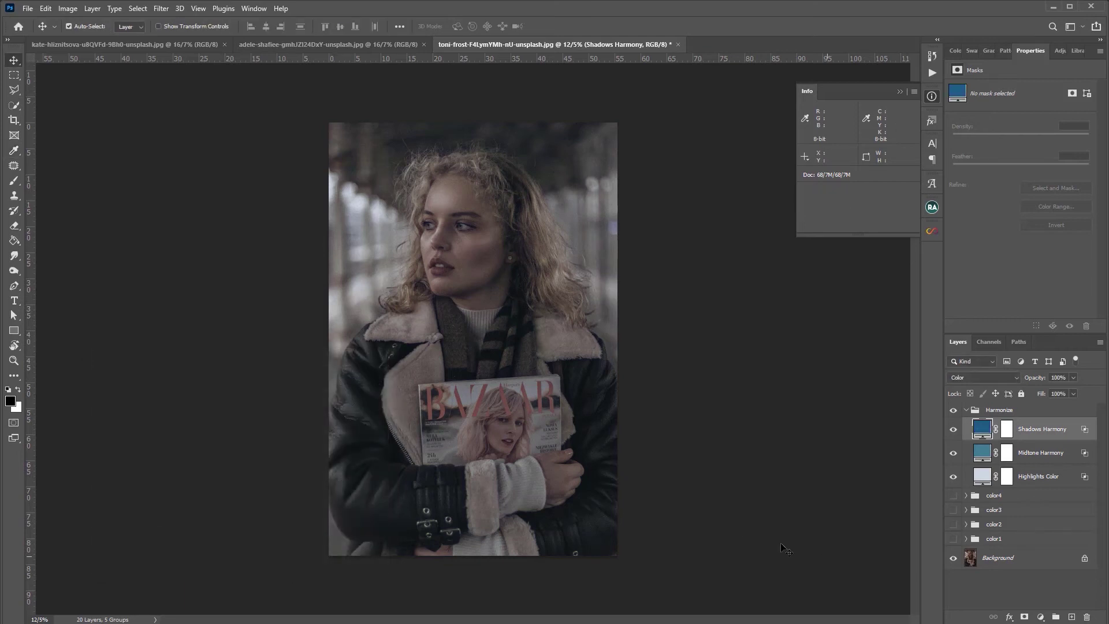
{"action": "left_click", "coordinate": [989, 410]}
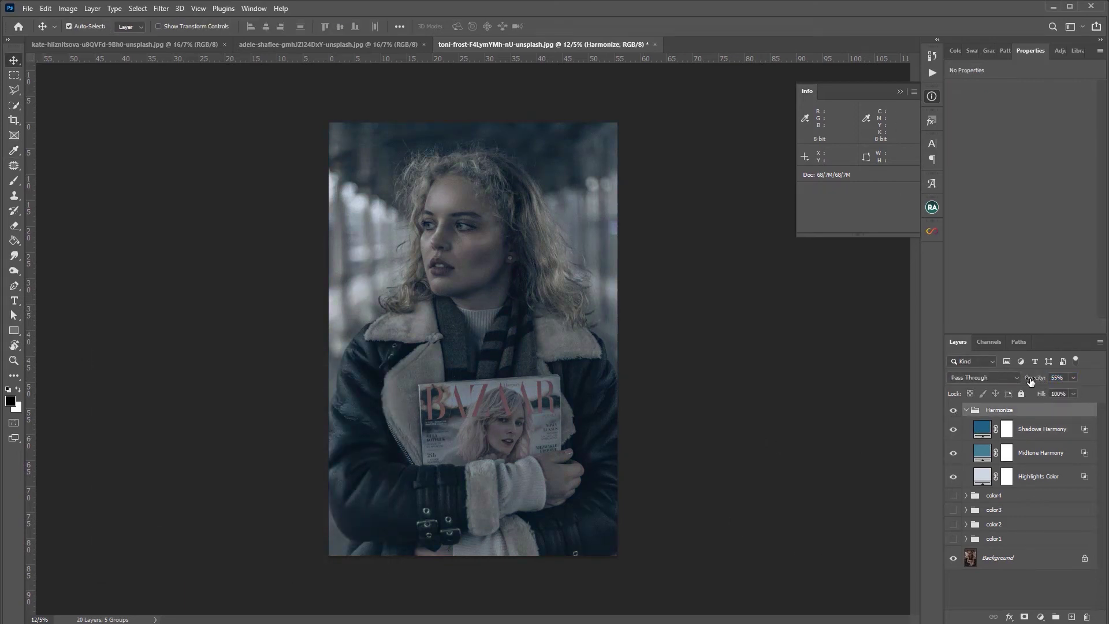
{"action": "left_click", "coordinate": [967, 411]}
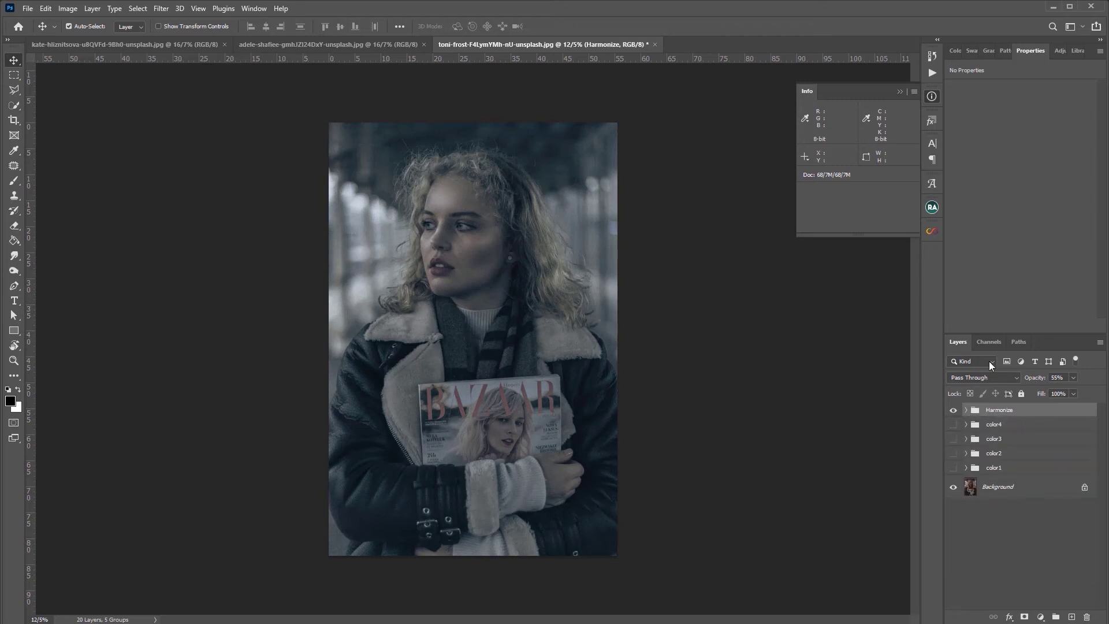
Step: Generate an Intense Infinite Color grade with only the Selective Color adjustment enabled
{"action": "left_click", "coordinate": [932, 231]}
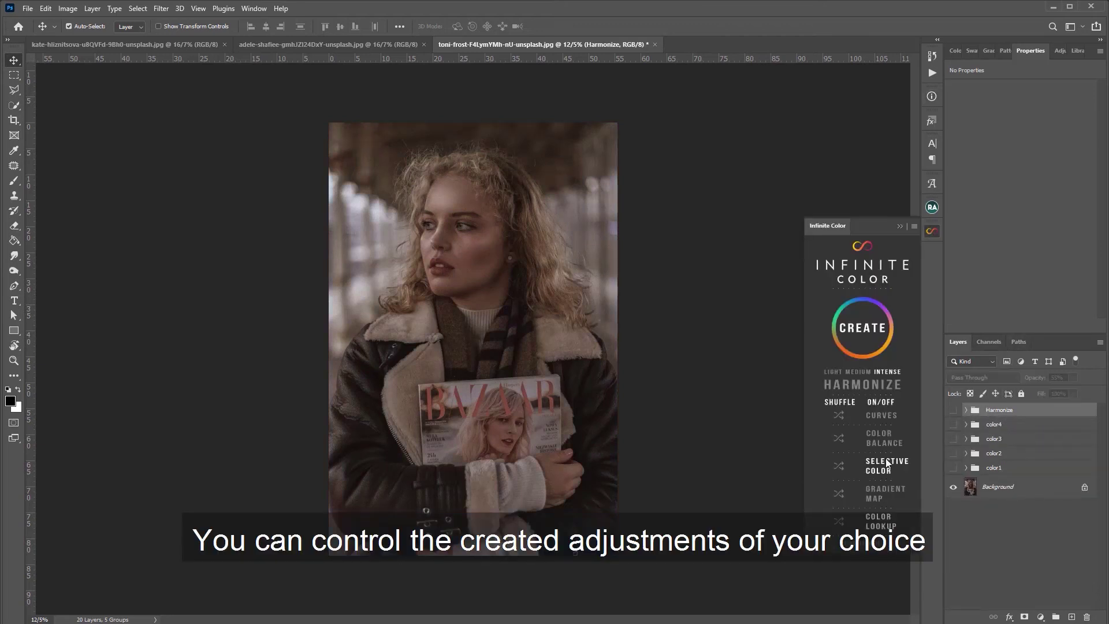
{"action": "left_click", "coordinate": [862, 328]}
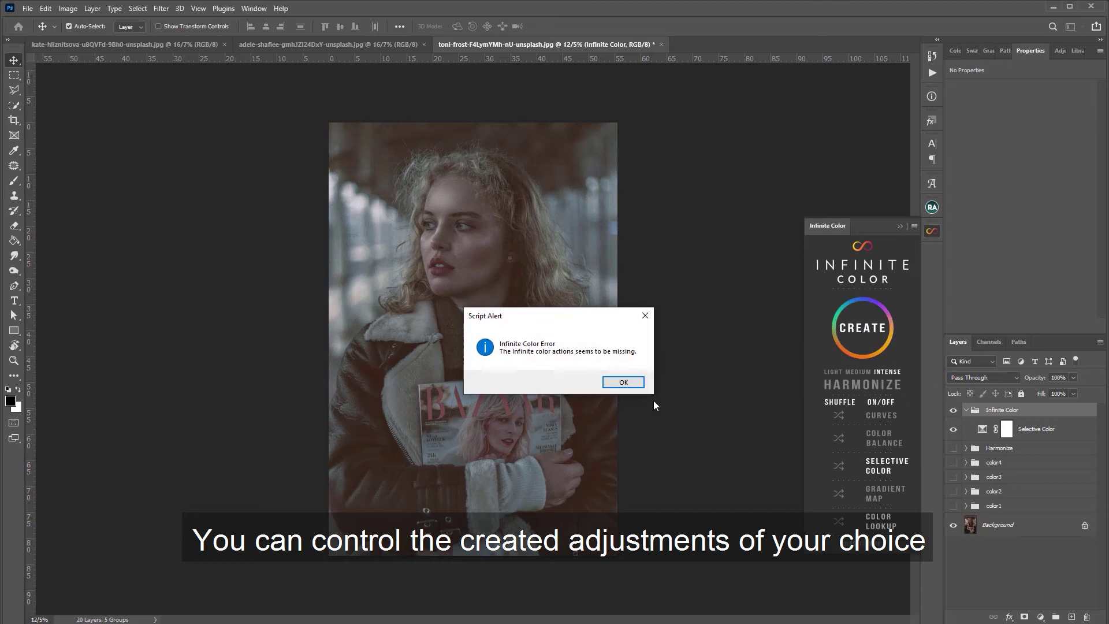
{"action": "left_click", "coordinate": [624, 382]}
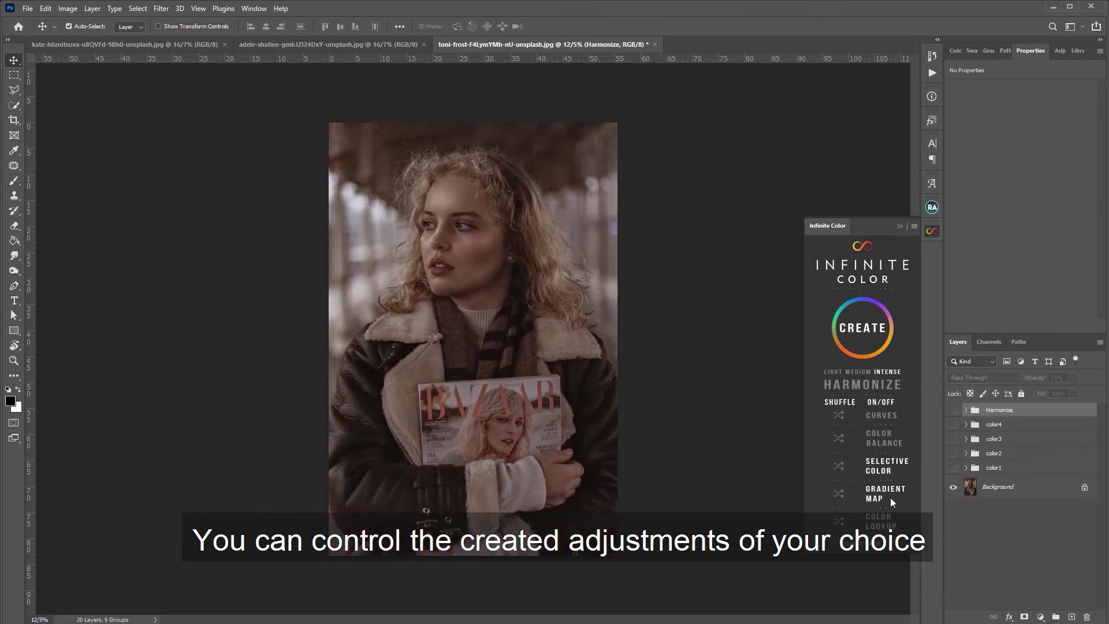
Step: Generate an Intense grade with only Selective Color and Gradient Map enabled, and inspect the two resulting layers
{"action": "left_click", "coordinate": [860, 327]}
{"action": "double_click", "coordinate": [1040, 430]}
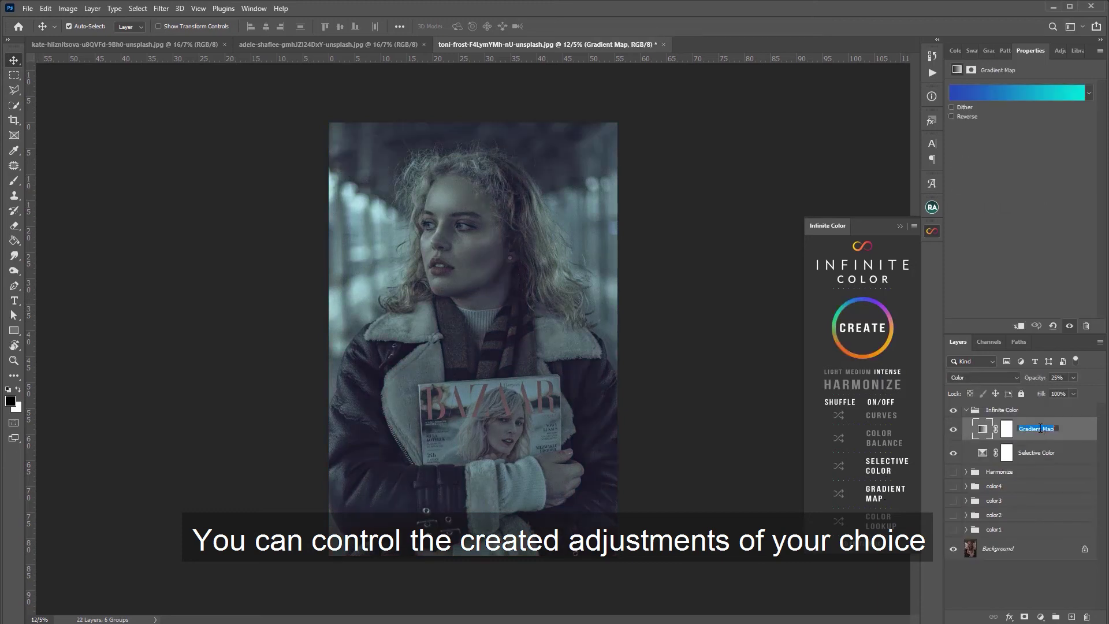
{"action": "double_click", "coordinate": [1032, 455]}
Step: Turn off Selective Color, generate a grade containing only a Gradient Map, and select its Infinite Color group
{"action": "left_click", "coordinate": [887, 468]}
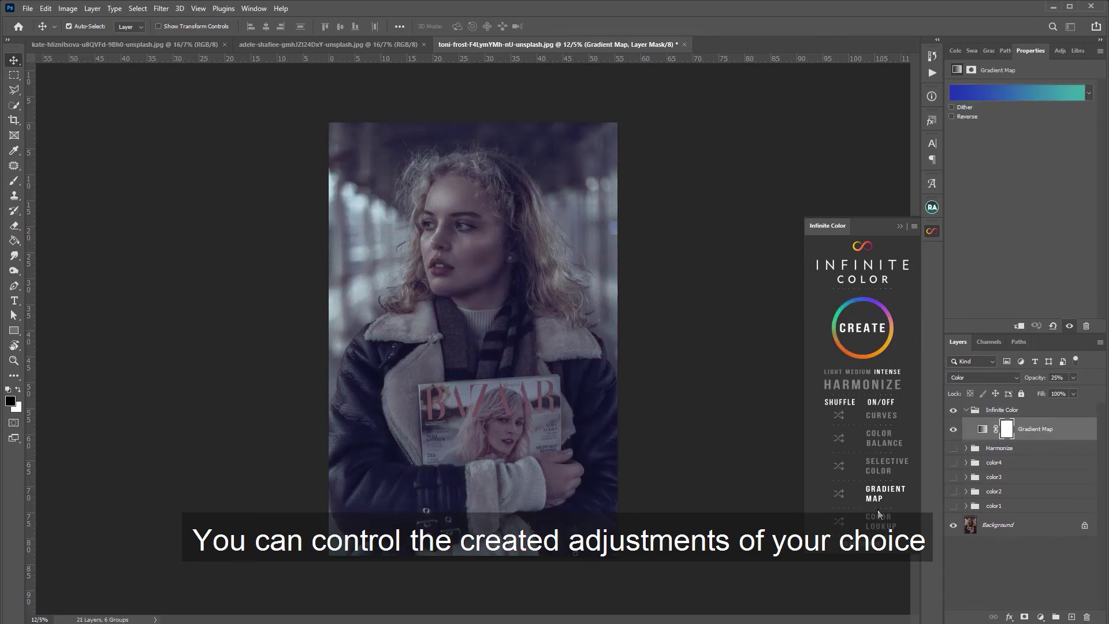
{"action": "left_click", "coordinate": [1015, 411]}
{"action": "key", "text": "Delete"}
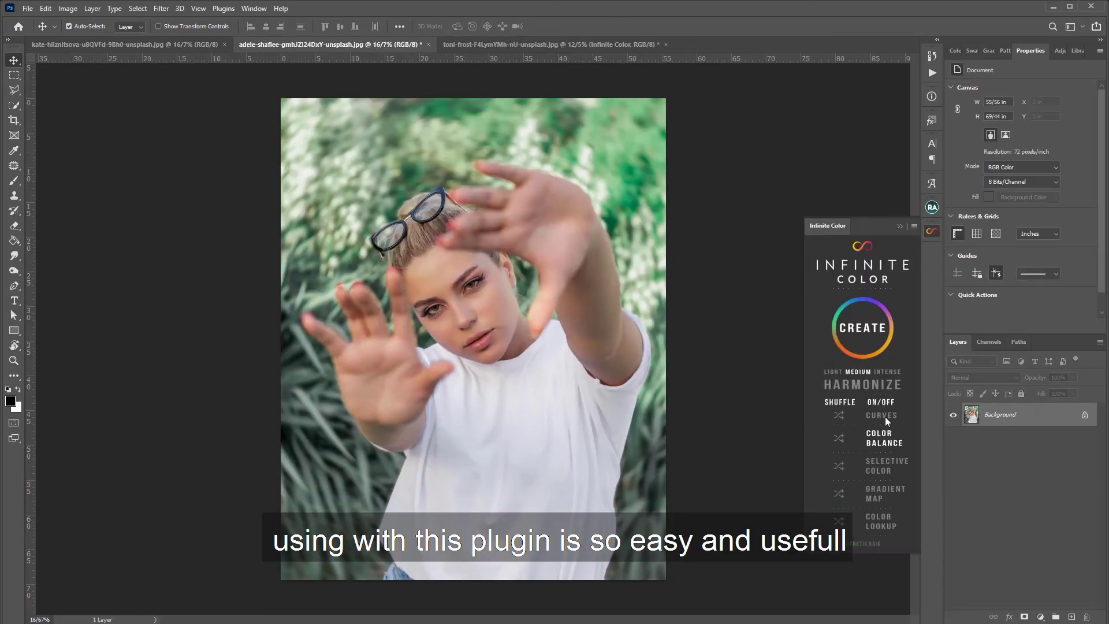
Step: Generate Medium grades with all adjustments enabled on the white T-shirt portrait, rename the second group 2, and hide it
{"action": "left_click", "coordinate": [867, 345]}
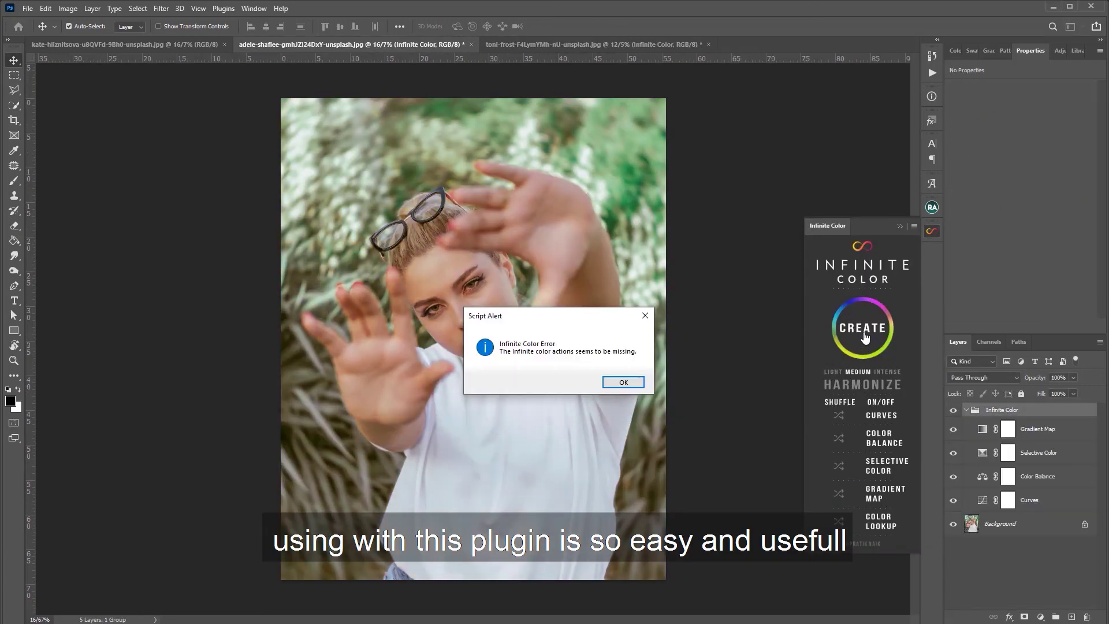
{"action": "key", "text": "Return"}
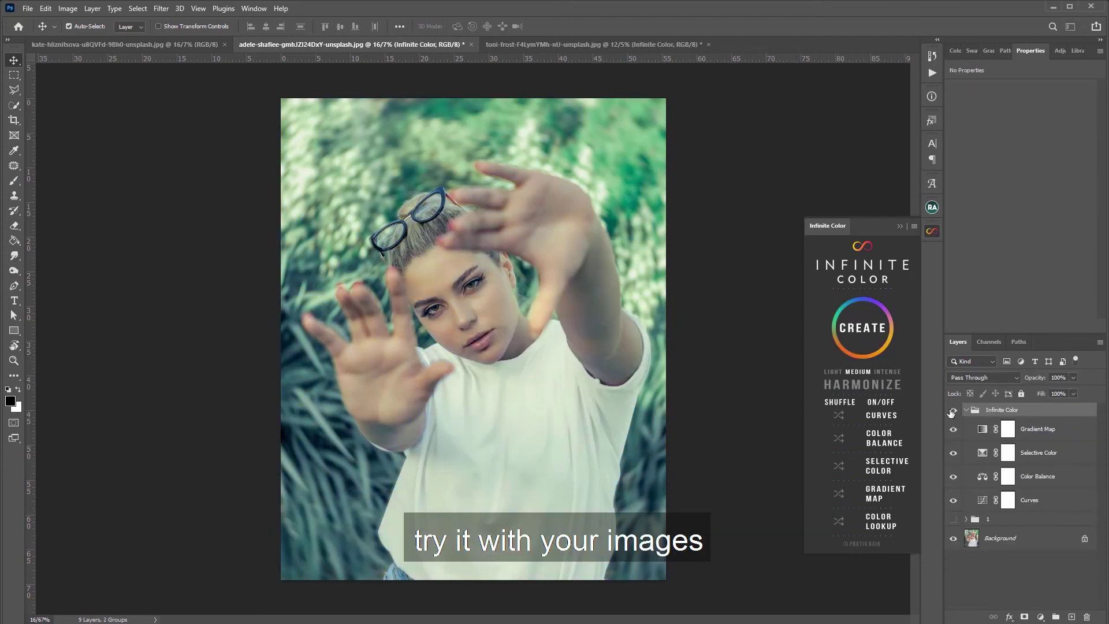
{"action": "double_click", "coordinate": [1002, 411]}
{"action": "type", "text": "2"}
{"action": "left_click", "coordinate": [954, 410]}
Step: Generate a third Medium grade on the white T-shirt portrait, name its group 3, and toggle the groups' visibility to compare the looks
{"action": "left_click", "coordinate": [862, 329]}
{"action": "key", "text": "Return"}
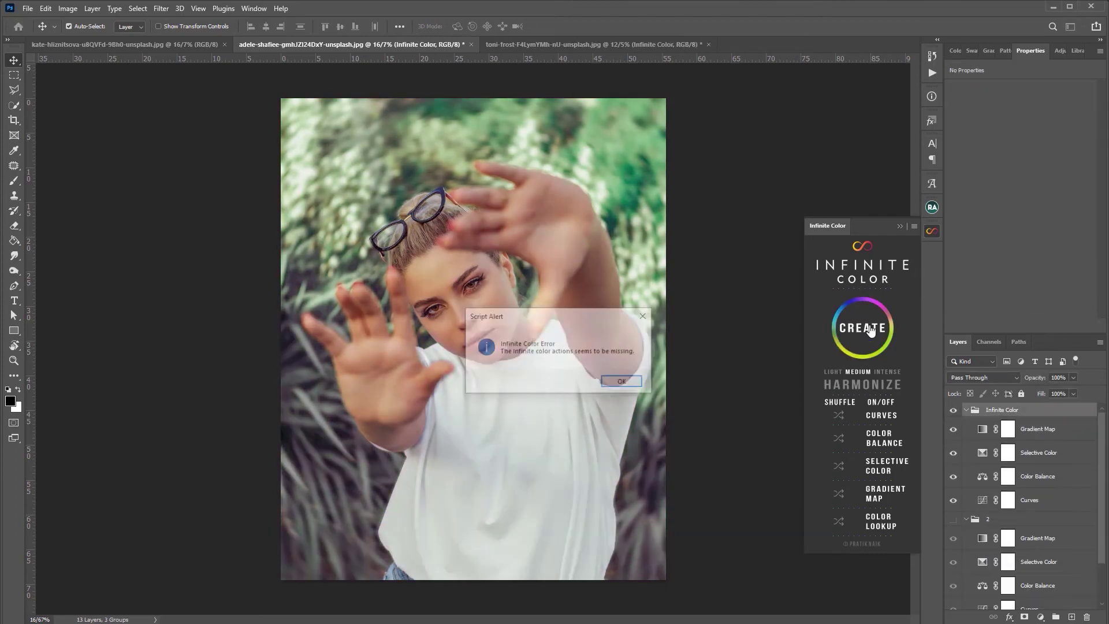
{"action": "left_click", "coordinate": [966, 410]}
{"action": "double_click", "coordinate": [1003, 411]}
{"action": "type", "text": "3"}
{"action": "key", "text": "Return"}
{"action": "left_click", "coordinate": [967, 424]}
{"action": "left_click", "coordinate": [953, 411]}
{"action": "left_click", "coordinate": [953, 439]}
{"action": "left_click", "coordinate": [953, 440]}
{"action": "left_click", "coordinate": [953, 411]}
Step: Switch to the photo of the woman on the chair, fit it to the window, and generate two Medium grades
{"action": "left_click", "coordinate": [124, 44]}
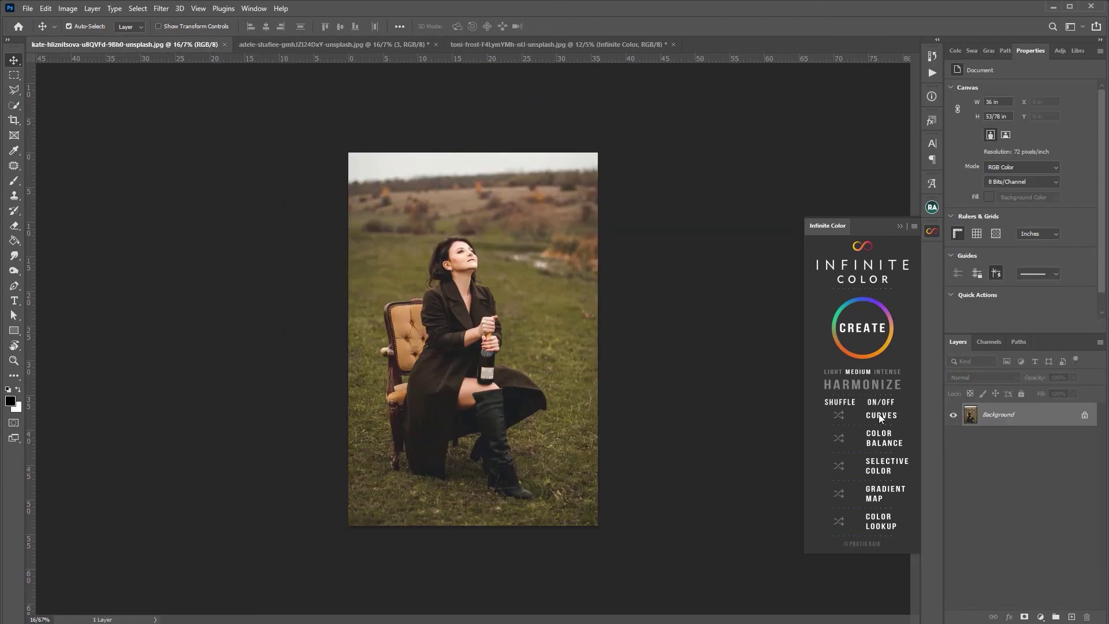
{"action": "key", "text": "ctrl+0"}
{"action": "left_click", "coordinate": [863, 340]}
{"action": "left_click", "coordinate": [861, 341]}
{"action": "key", "text": "Return"}
{"action": "left_click", "coordinate": [861, 333]}
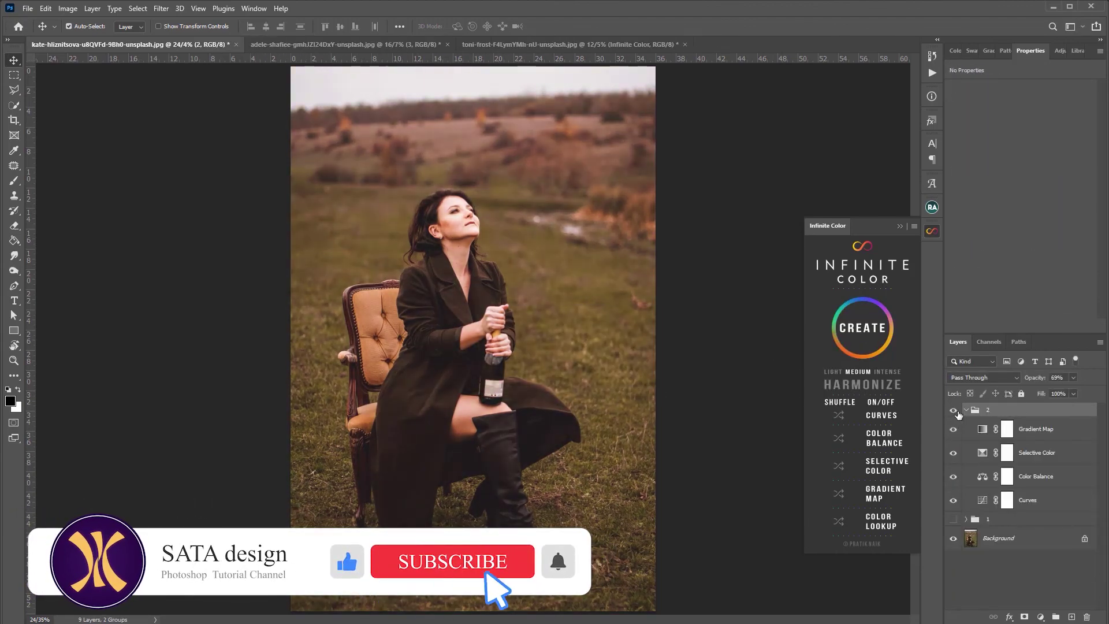
{"action": "key", "text": "Return"}
Step: Generate a third Medium grade on the chair photo and rename its group 3
{"action": "left_click", "coordinate": [862, 334]}
{"action": "key", "text": "Return"}
{"action": "left_click", "coordinate": [865, 332]}
{"action": "key", "text": "Return"}
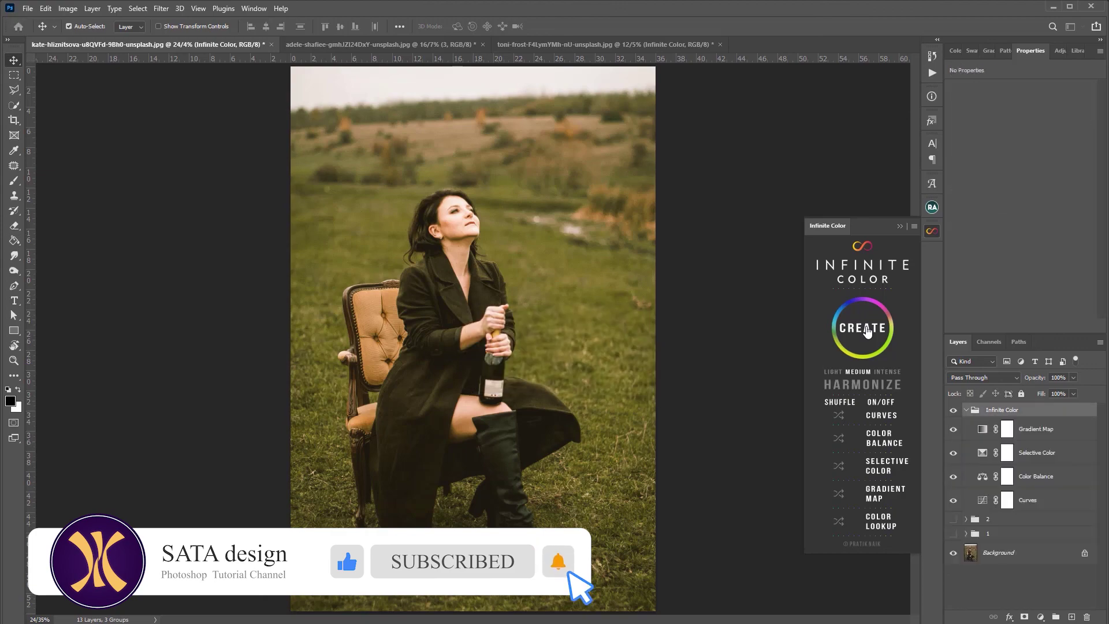
{"action": "double_click", "coordinate": [1007, 412]}
{"action": "type", "text": "3"}
{"action": "key", "text": "Return"}
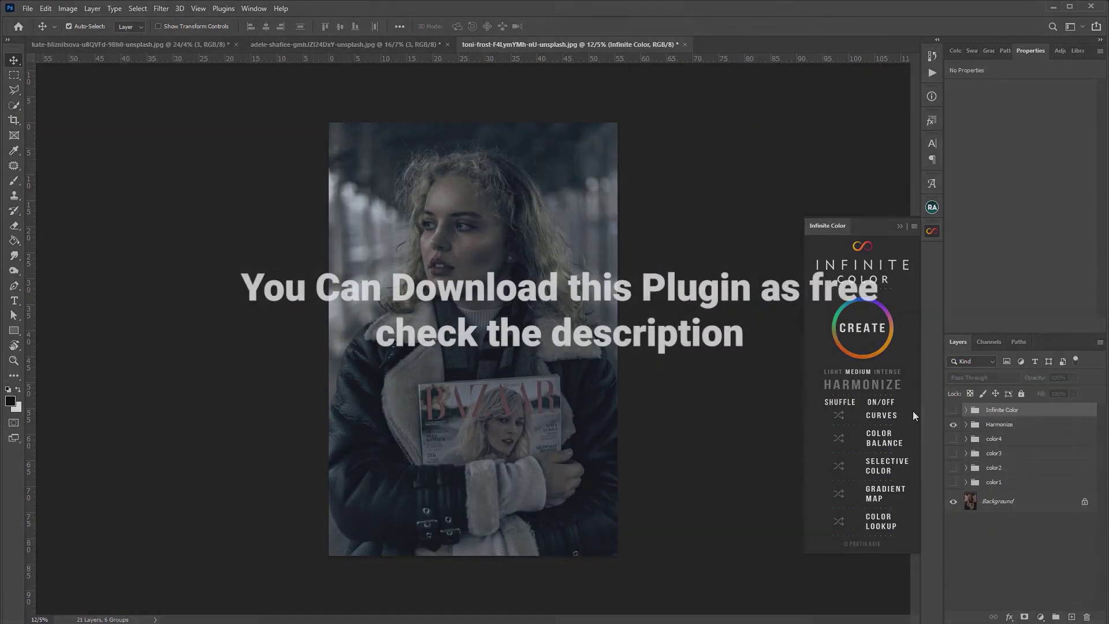